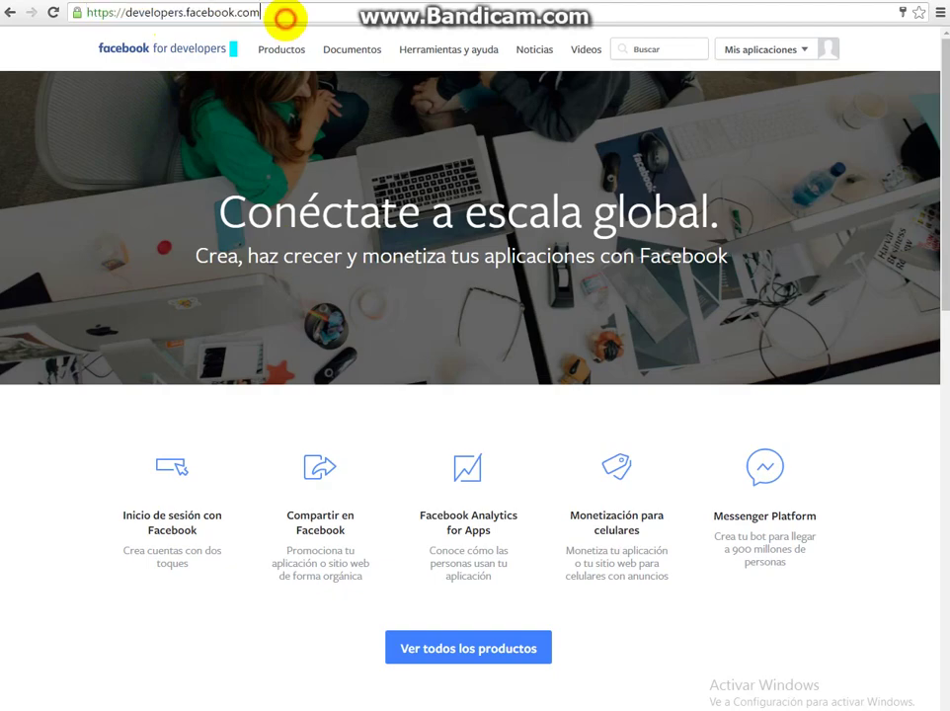
Select the developers.facebook.com address in the address bar.
drag(276, 17, 56, 16)
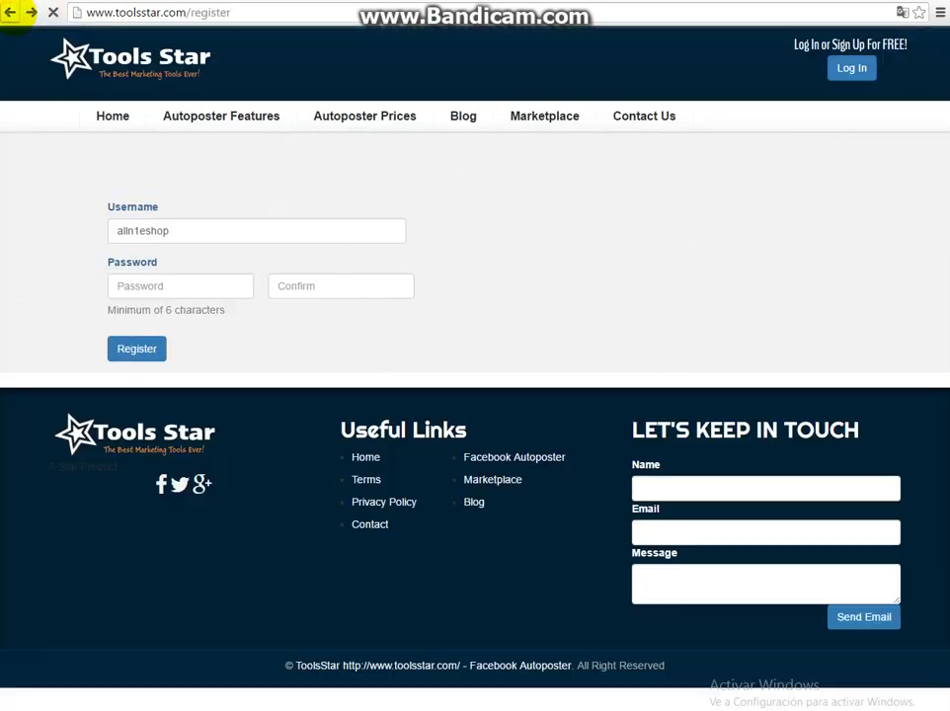
Review the ToolsStar registration page address and the prefilled username.
drag(247, 13, 128, 12)
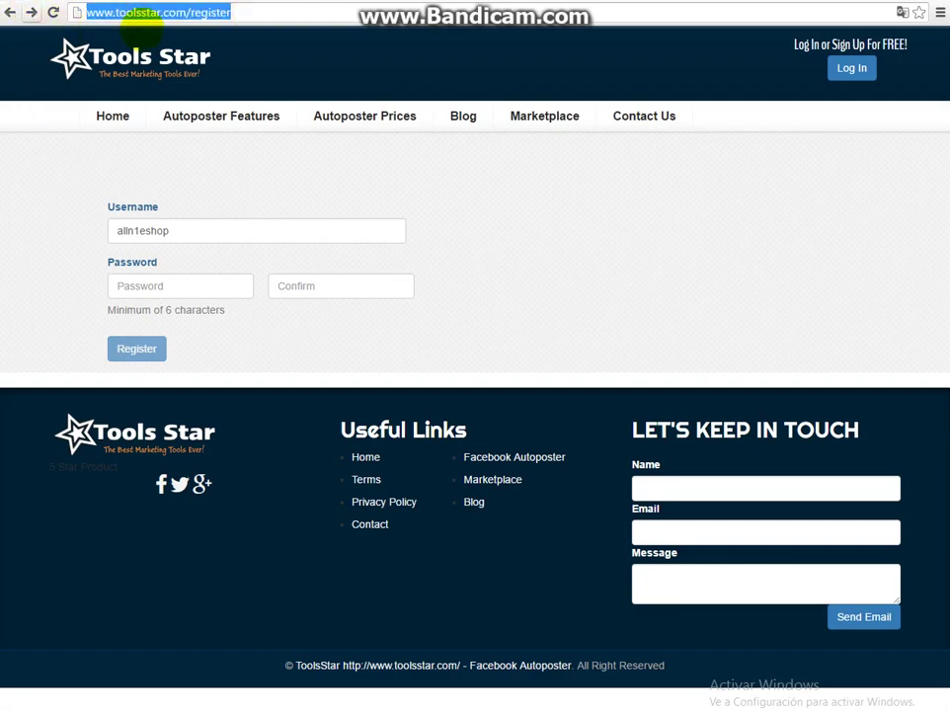
click(247, 12)
drag(247, 12, 79, 12)
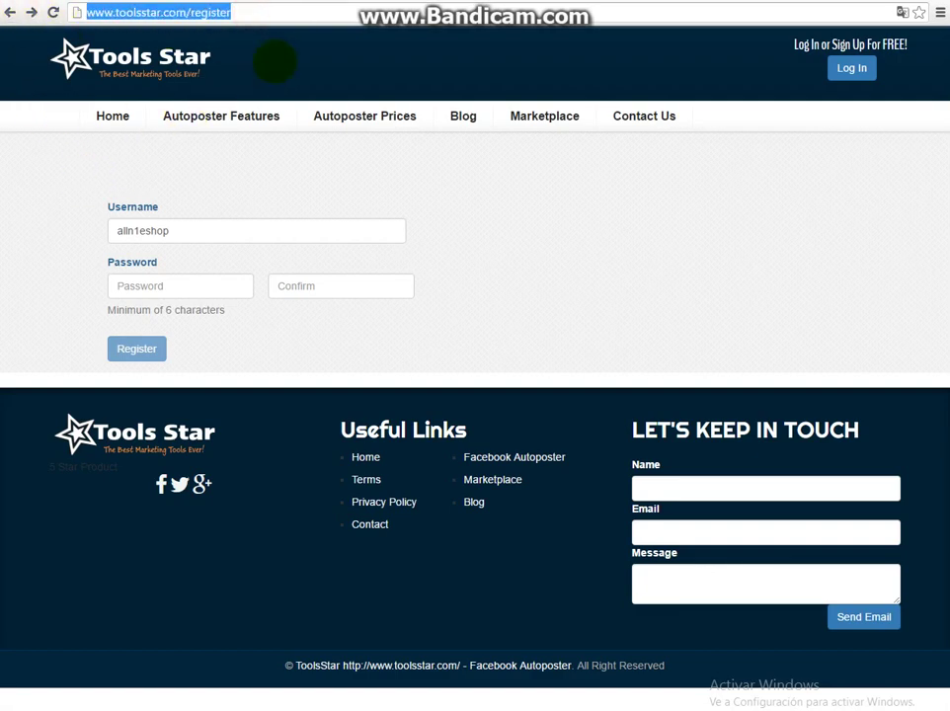
click(242, 12)
drag(242, 12, 81, 12)
key(ctrl+Tab)
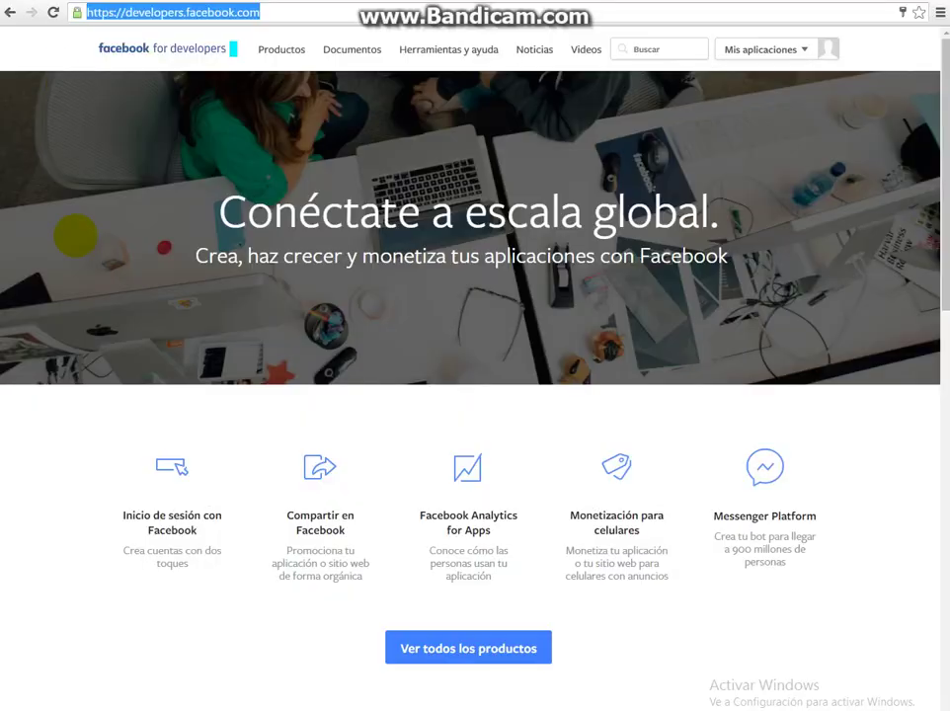
click(336, 12)
key(ctrl+Tab)
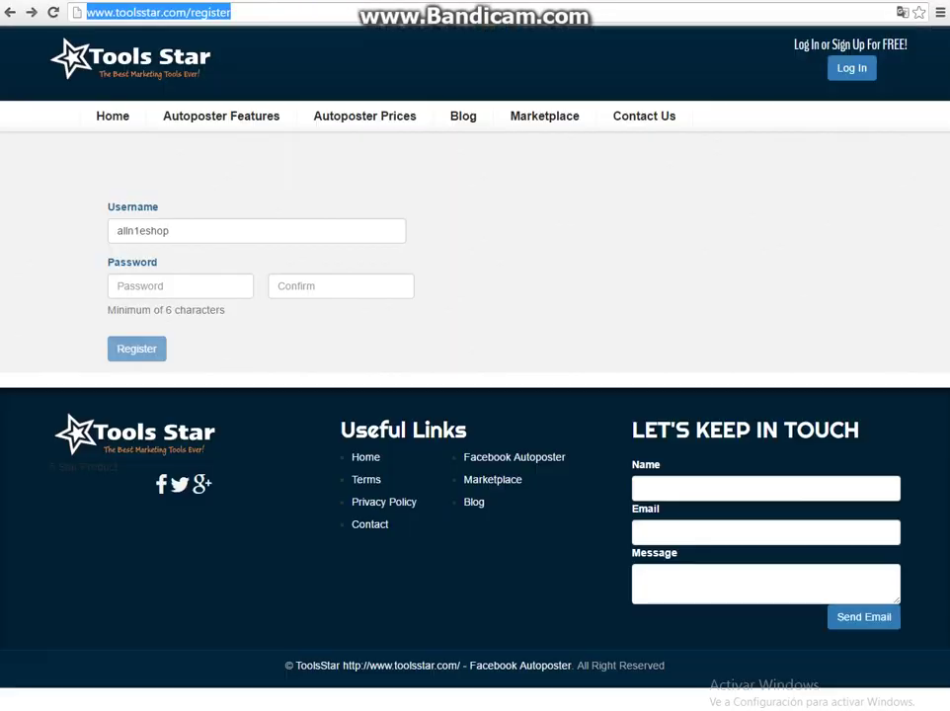
double_click(173, 233)
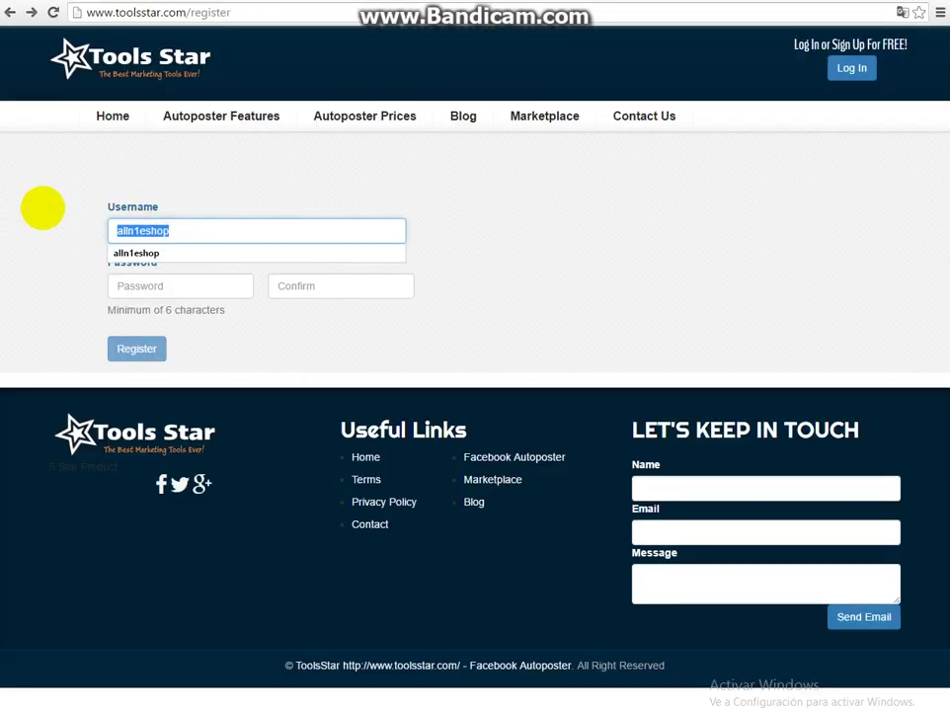
click(118, 205)
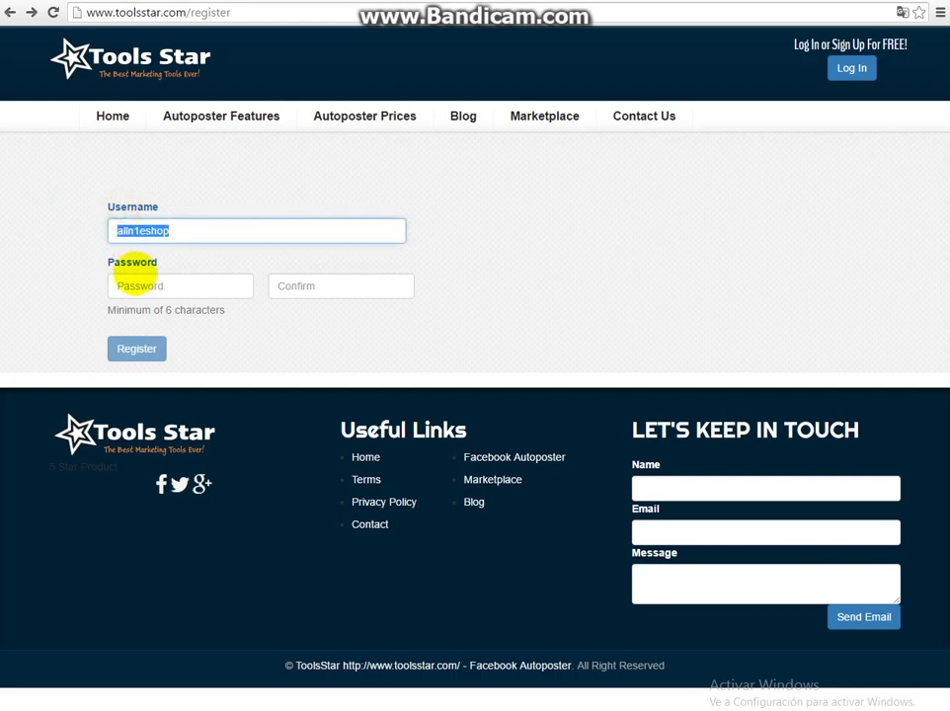
click(187, 316)
Enter the password in both fields and submit; the site reports 'Username already exists'.
drag(214, 316, 170, 287)
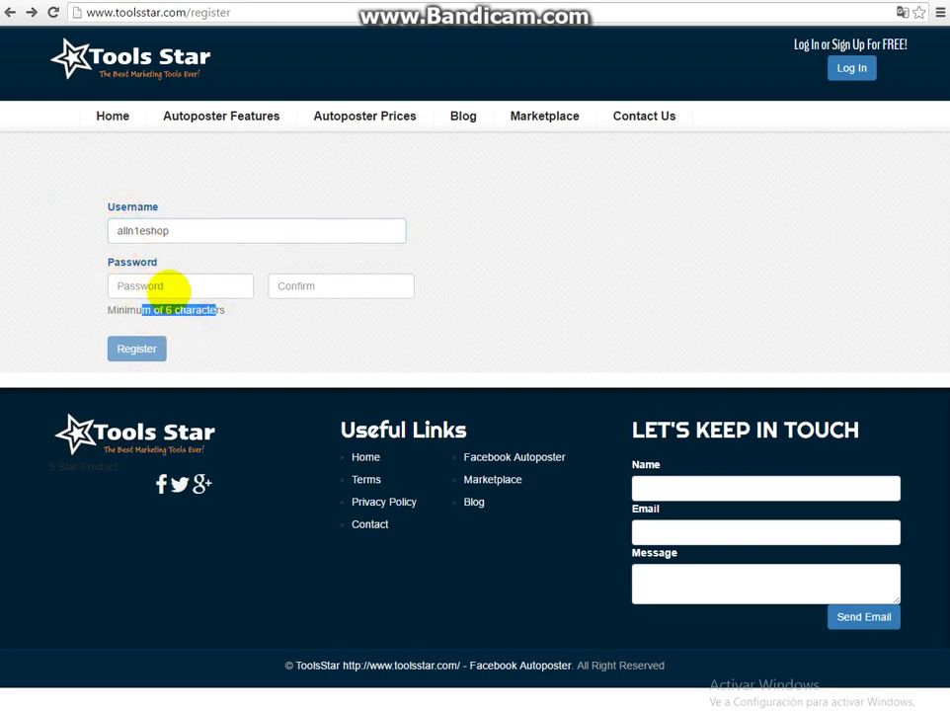
click(170, 286)
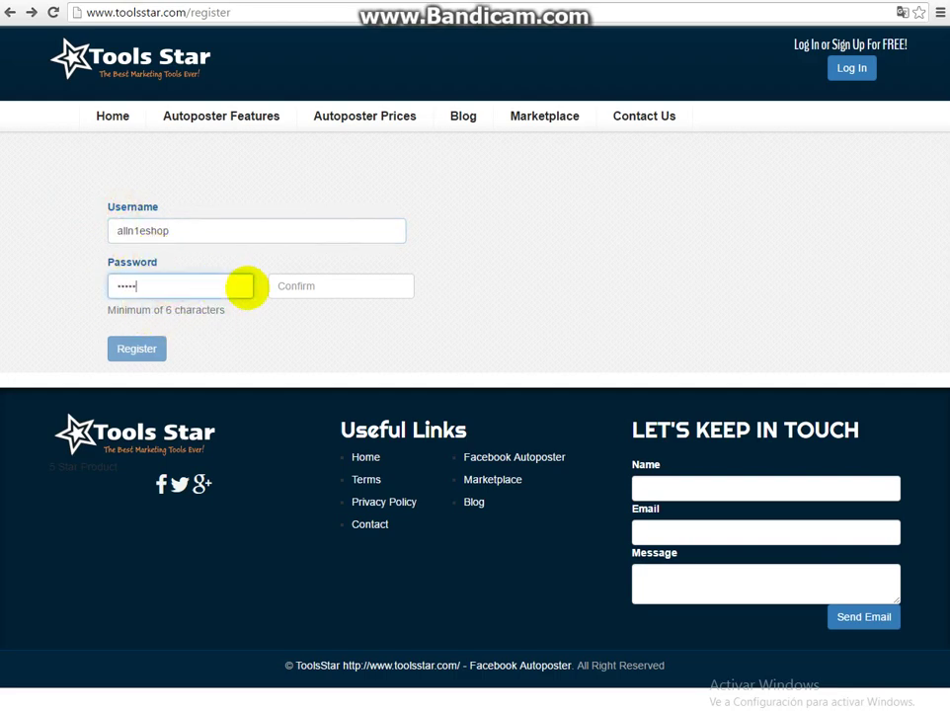
key(Tab)
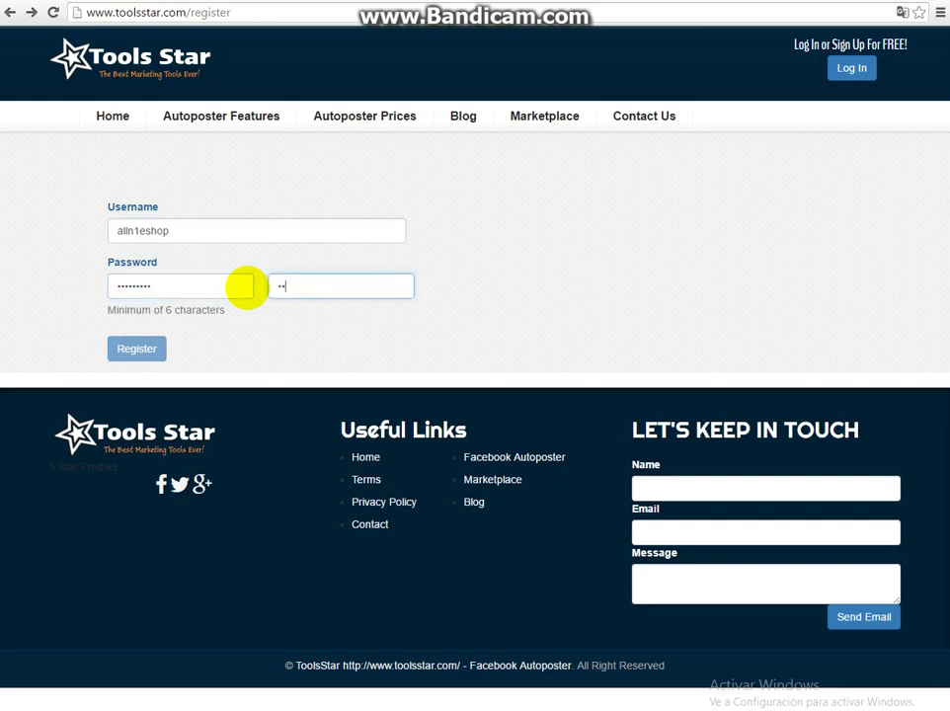
text(*********)
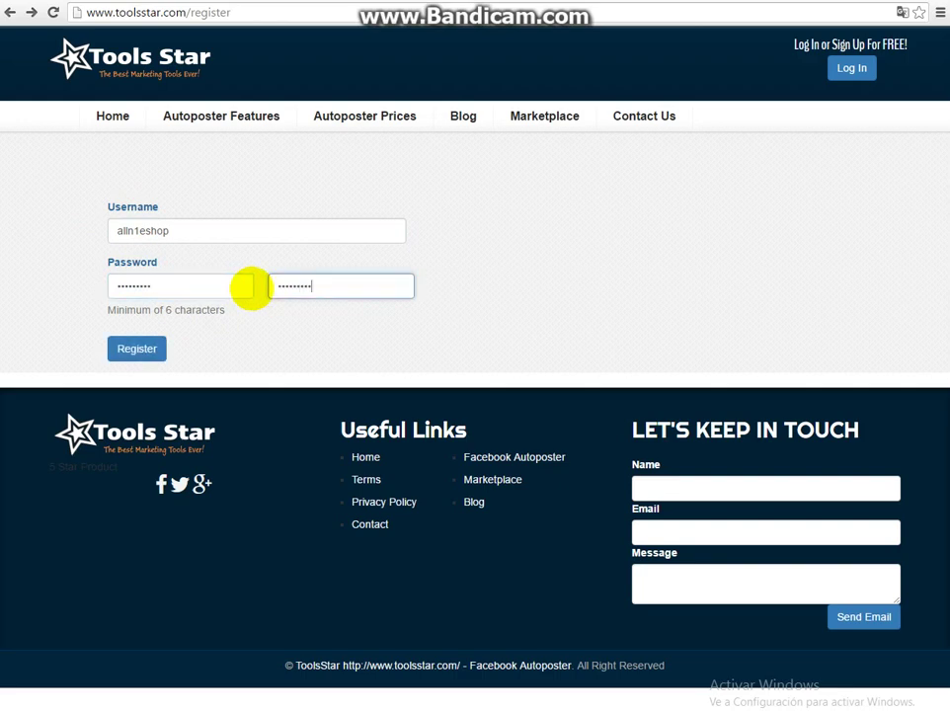
click(136, 348)
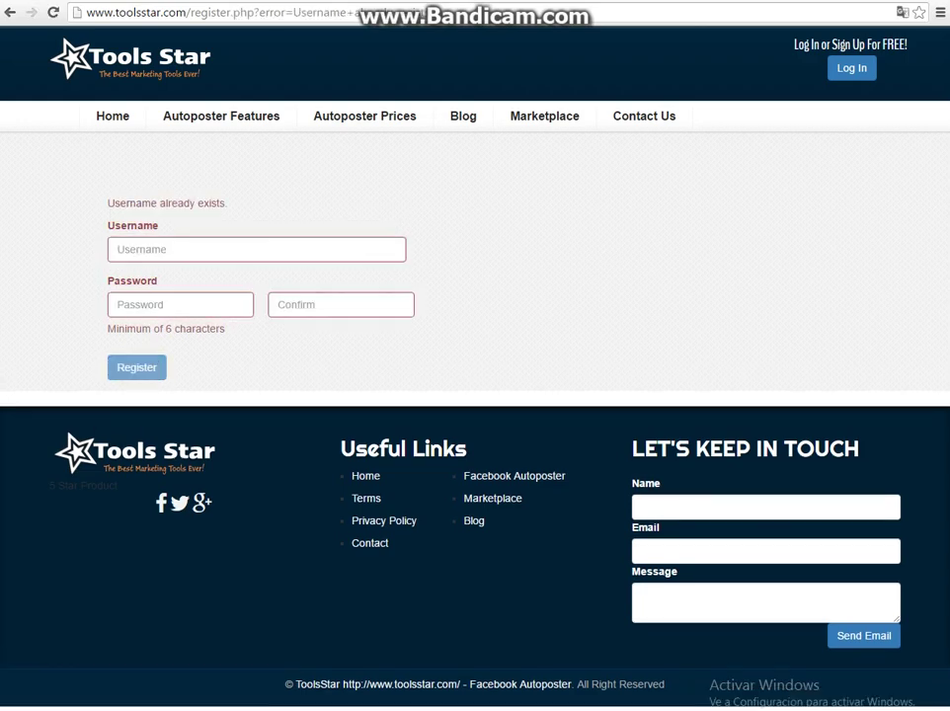
drag(229, 202, 36, 201)
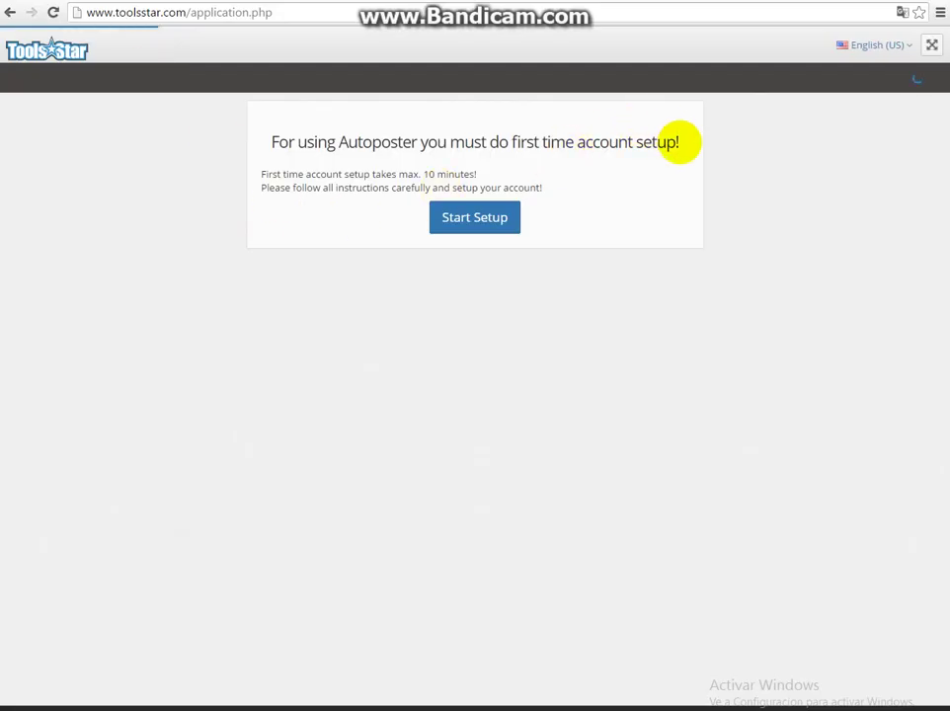
Read the first-time account setup notice and start the setup.
drag(679, 141, 250, 150)
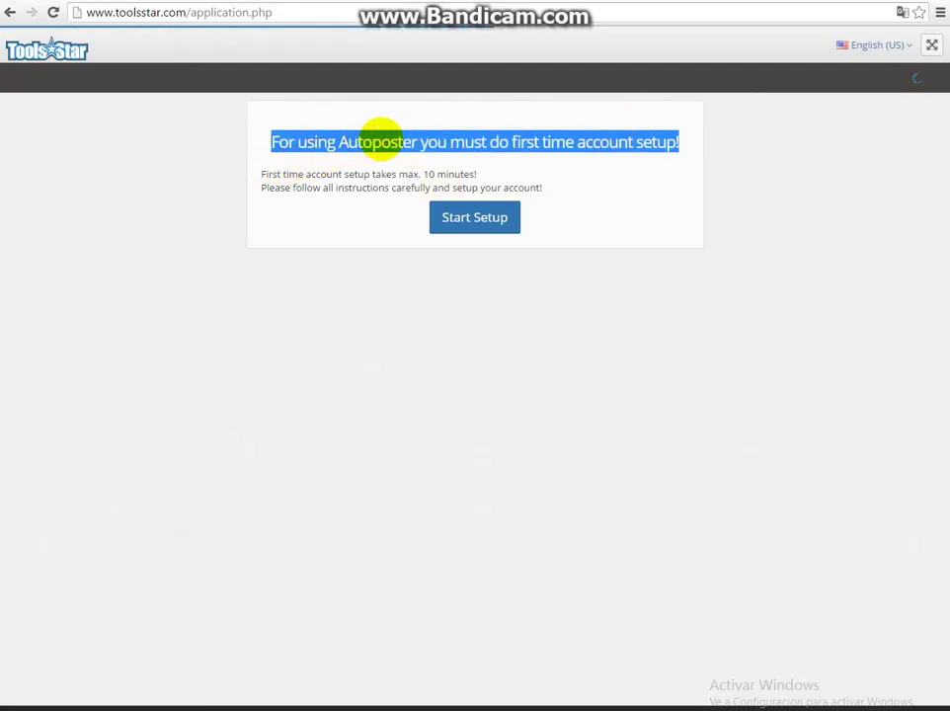
click(381, 136)
double_click(470, 142)
triple_click(470, 141)
click(384, 171)
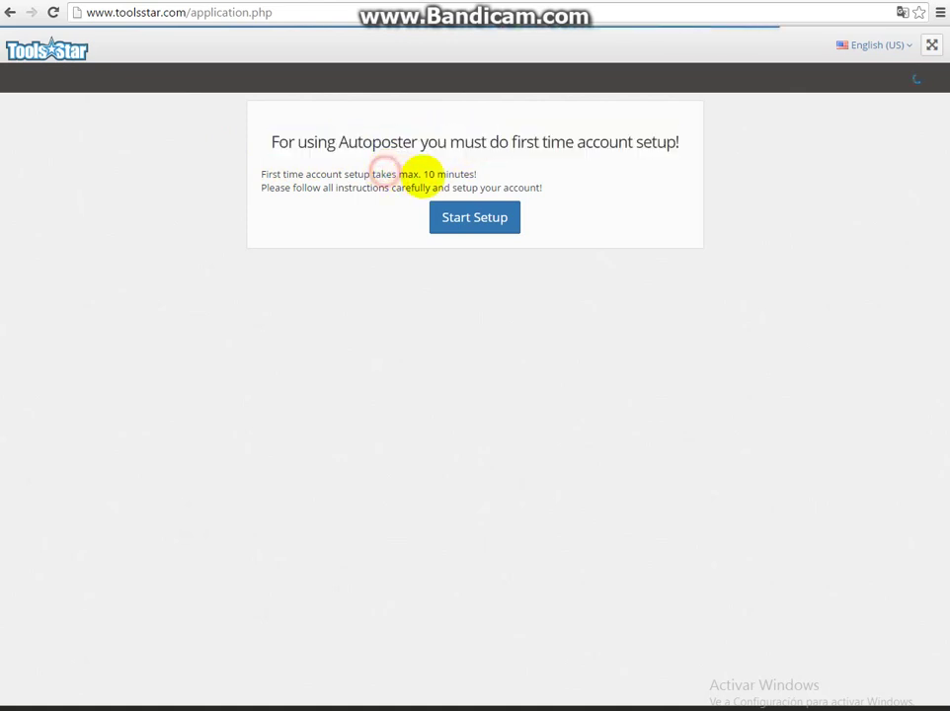
drag(543, 187, 283, 174)
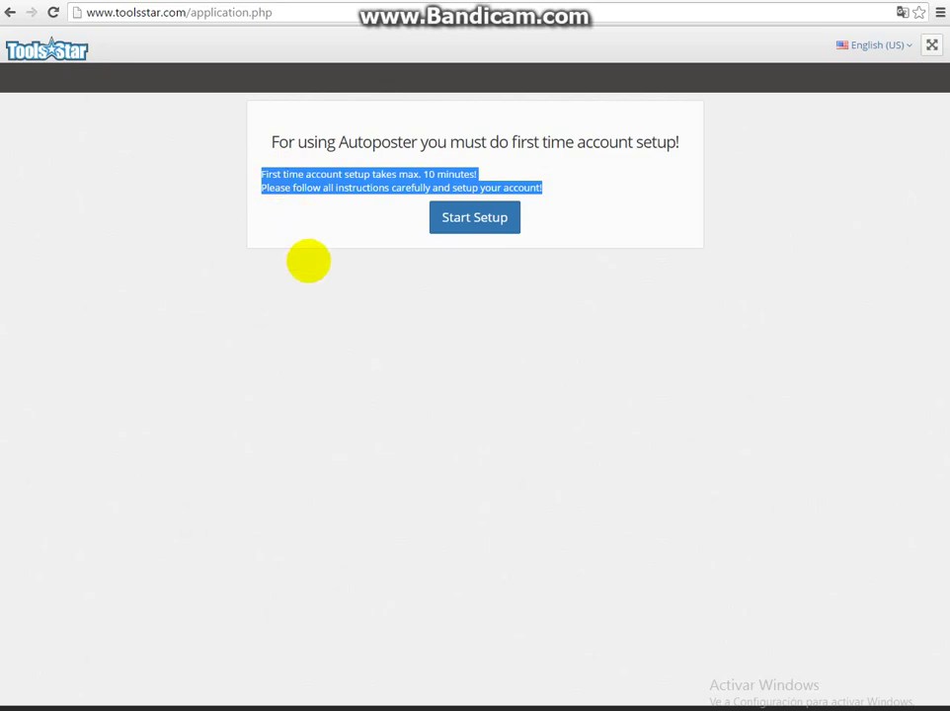
triple_click(361, 190)
click(363, 191)
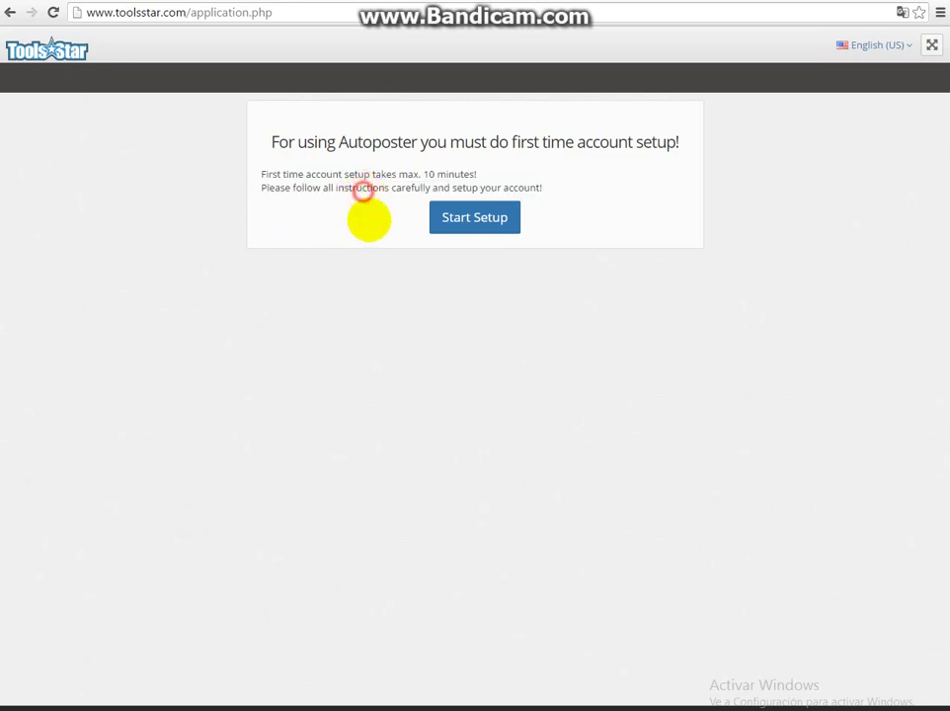
click(457, 218)
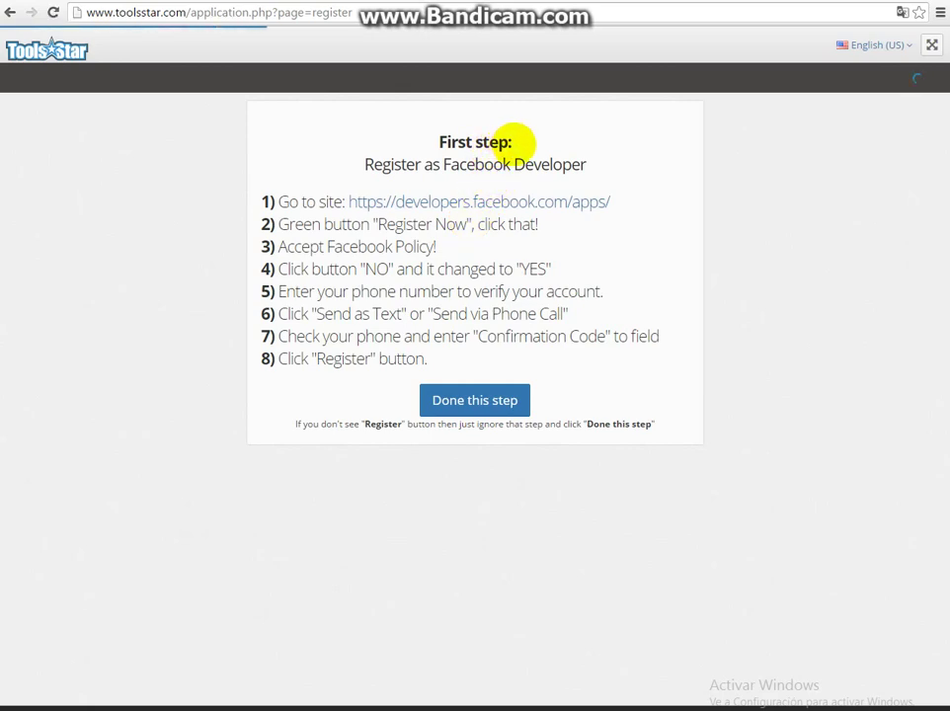
Read step 1, 'Register as Facebook Developer', and open developers.facebook.com from it.
drag(513, 141, 430, 131)
click(475, 165)
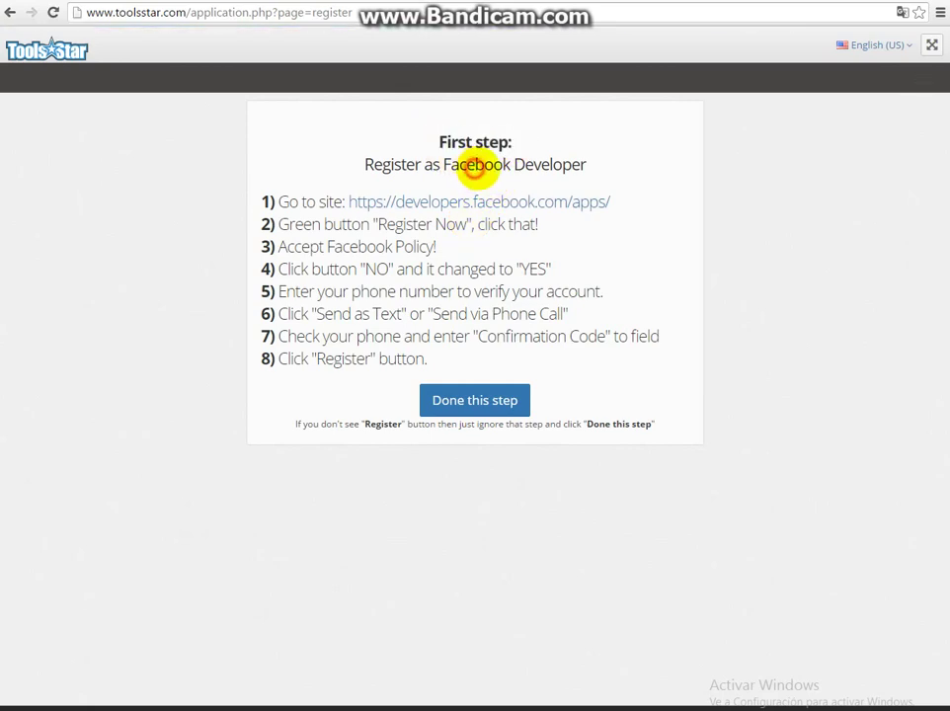
drag(587, 166, 361, 158)
double_click(271, 201)
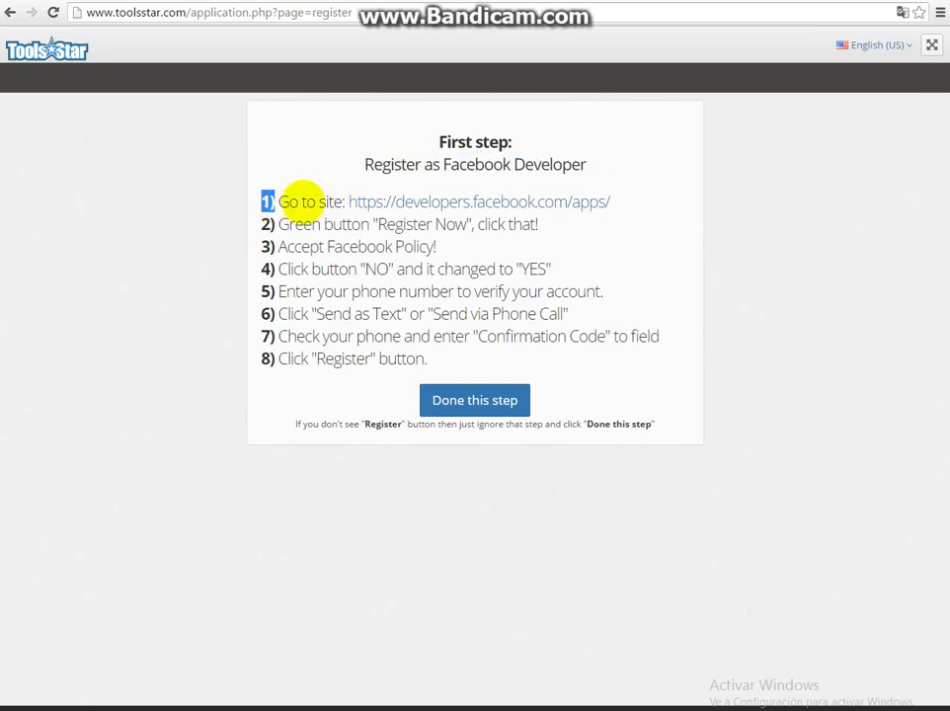
drag(280, 200, 63, 14)
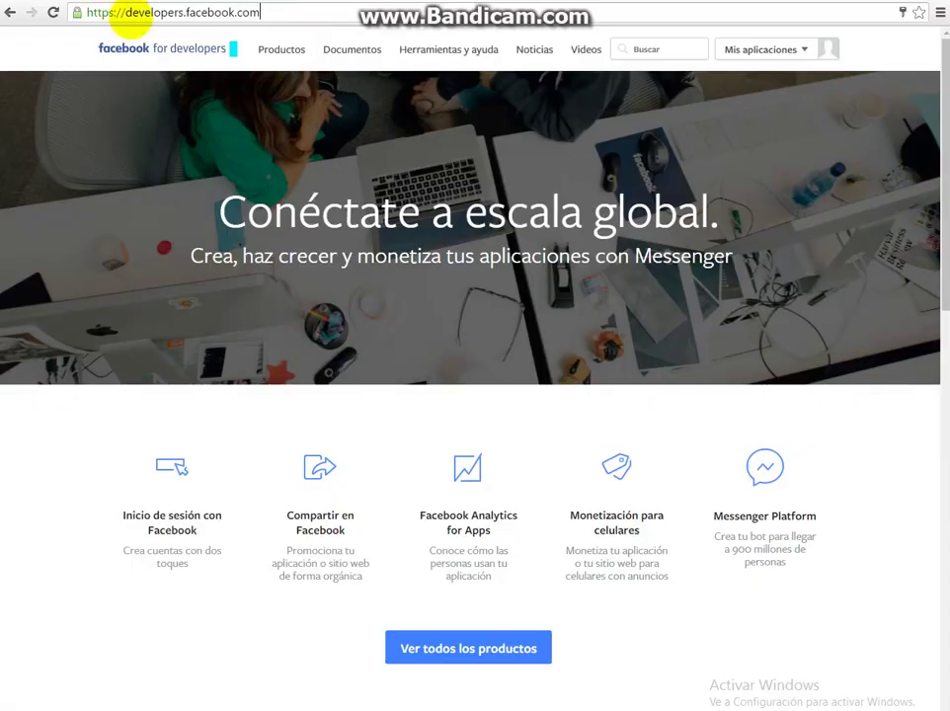
click(282, 14)
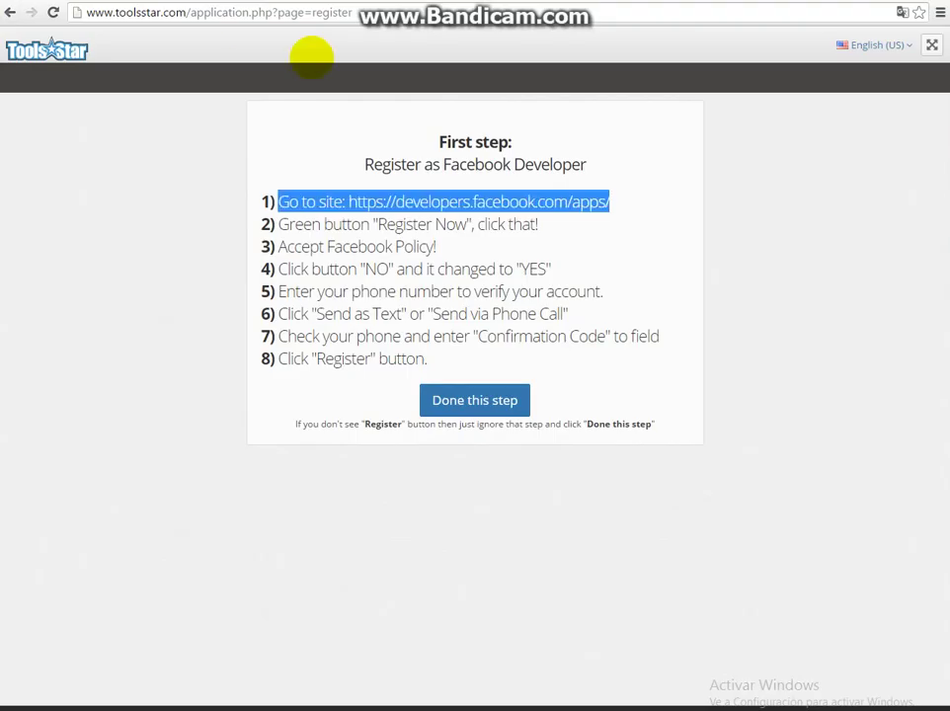
click(619, 220)
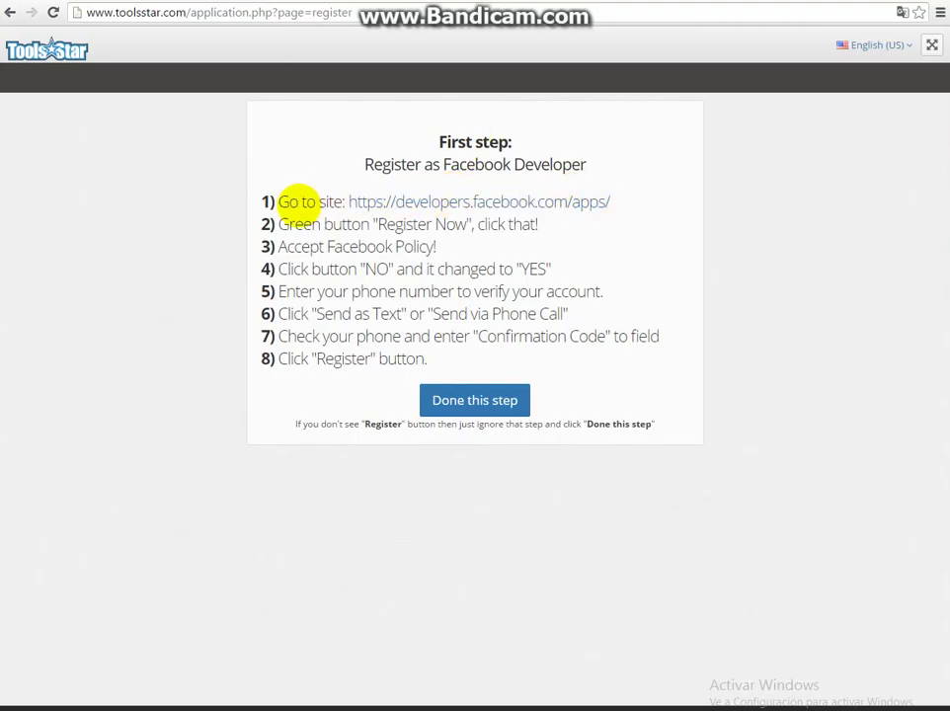
drag(276, 200, 563, 204)
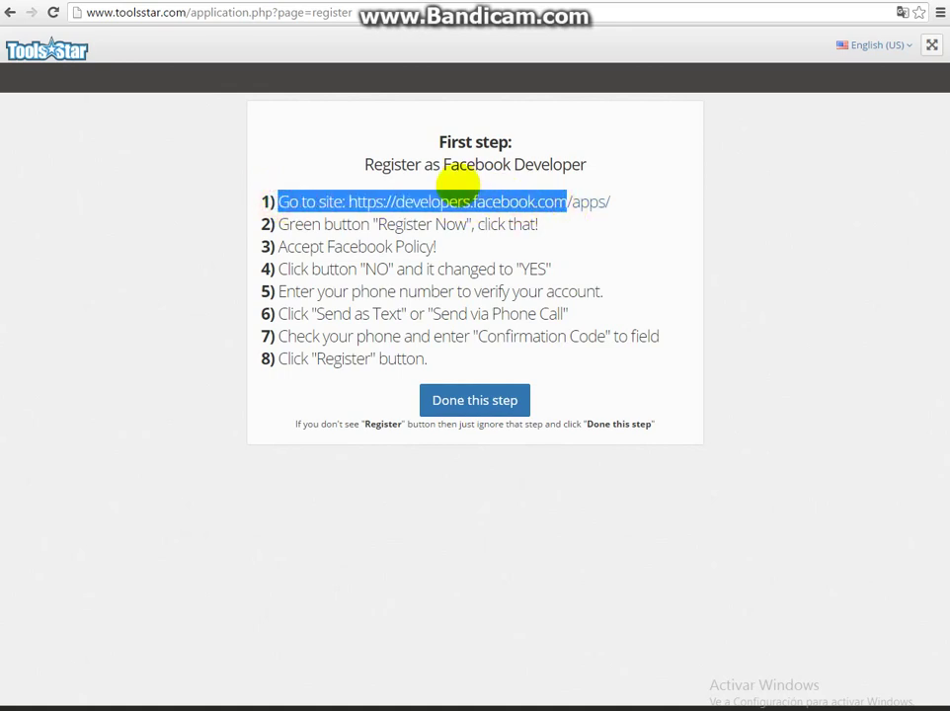
key(alt+space)
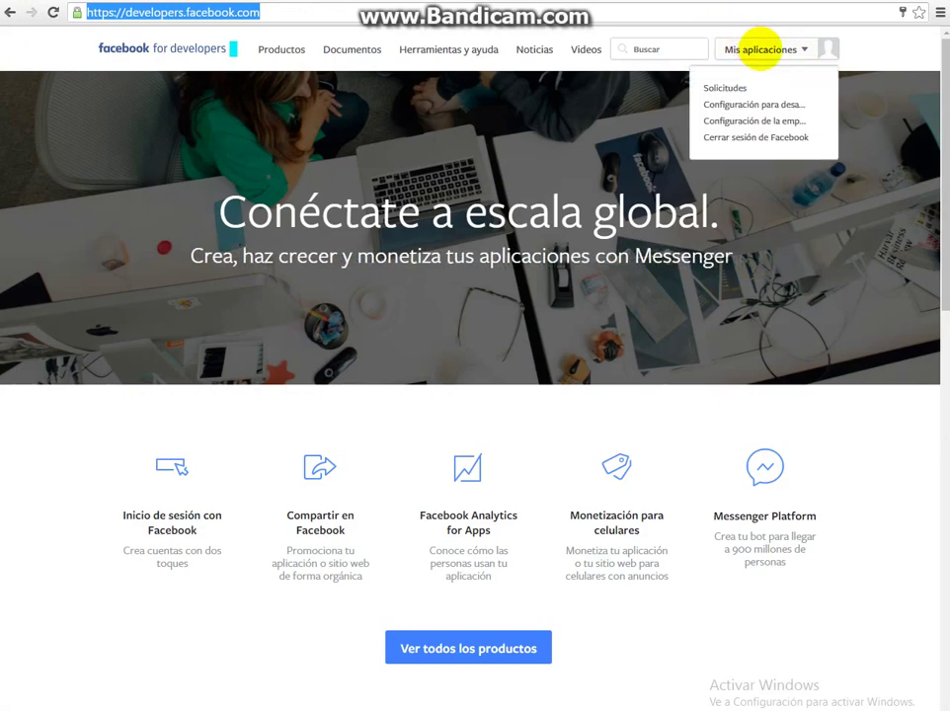
Go to My Apps and start creating a new Facebook app.
click(758, 48)
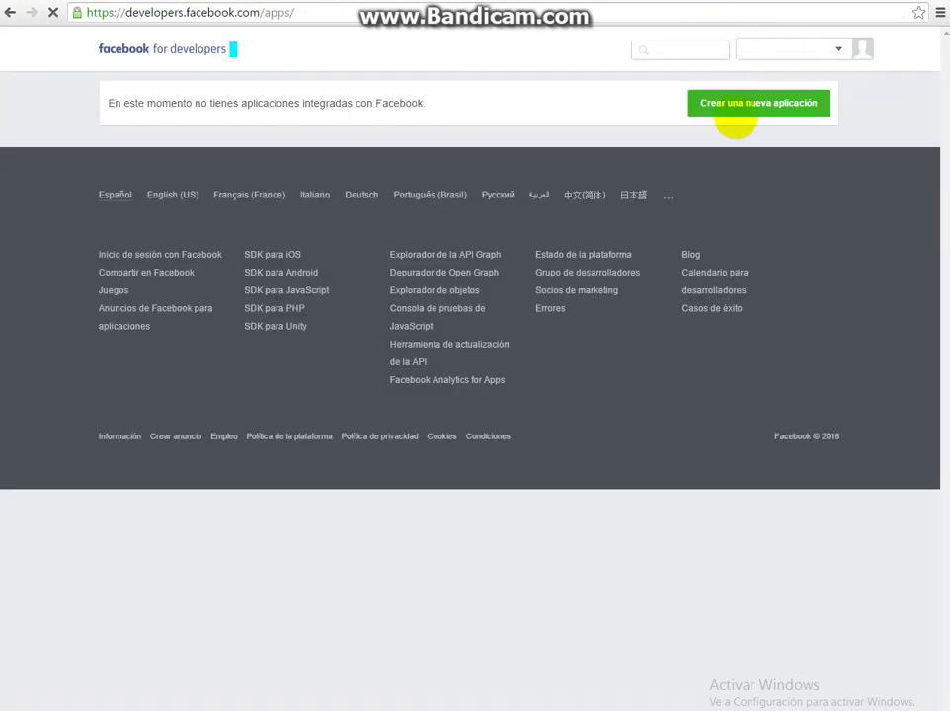
mouse_move(731, 100)
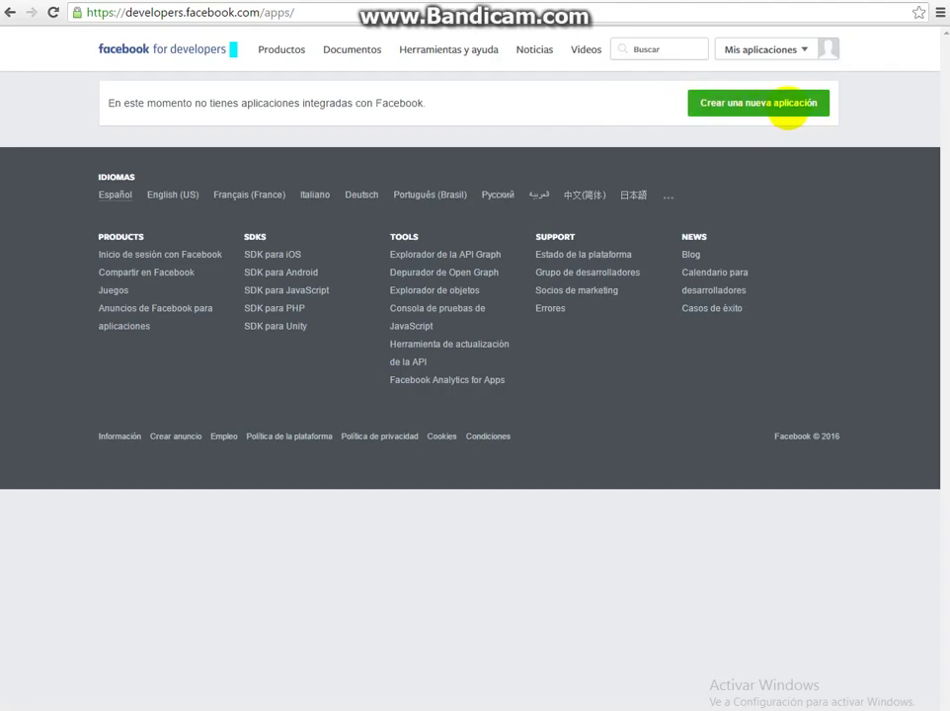
click(792, 109)
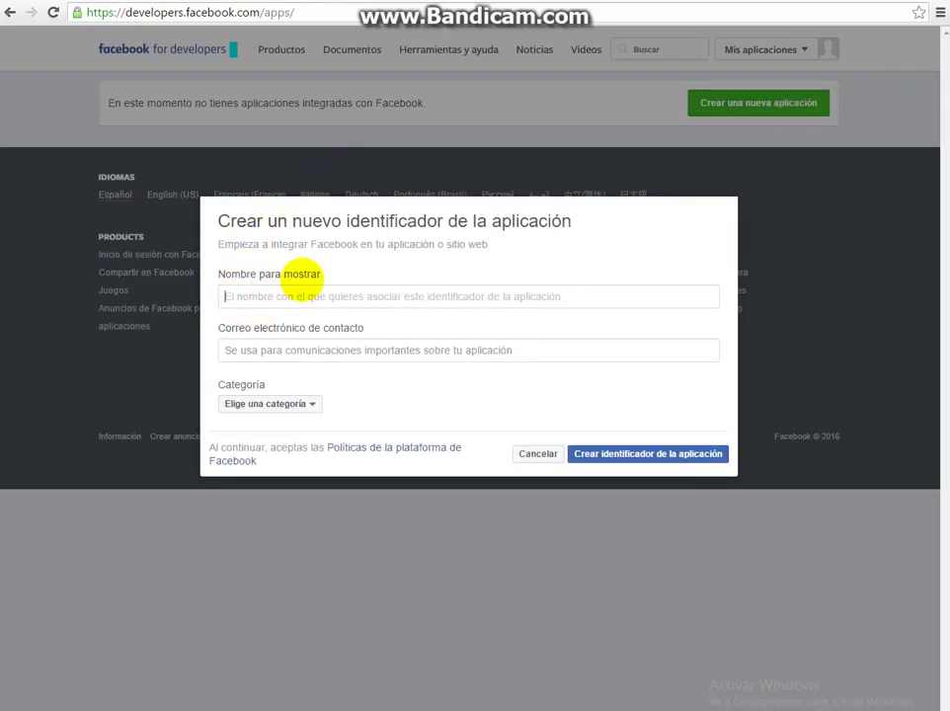
Submit display name 'autopost', the suggested contact e-mail and category 'Aplicaciones para páginas'.
click(269, 295)
text(autopost)
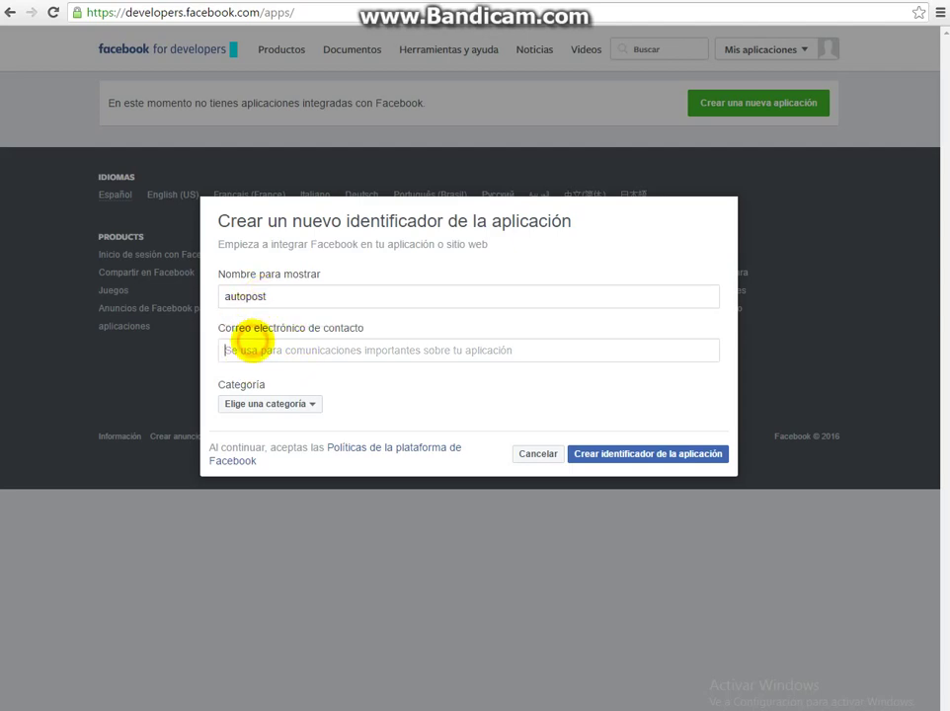
click(249, 348)
text(all)
key(Down)
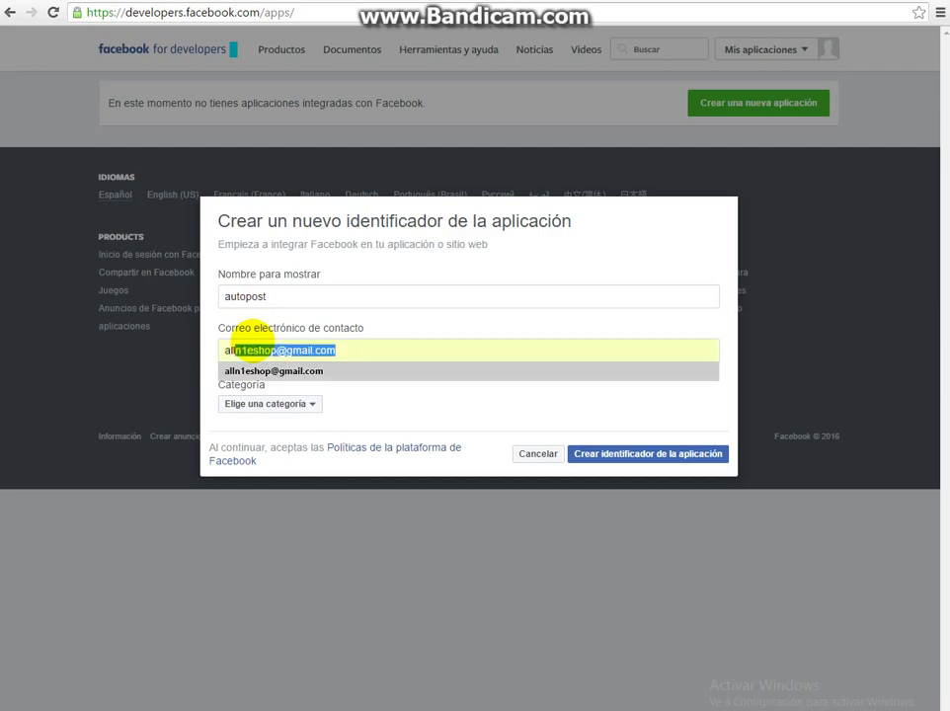
click(294, 371)
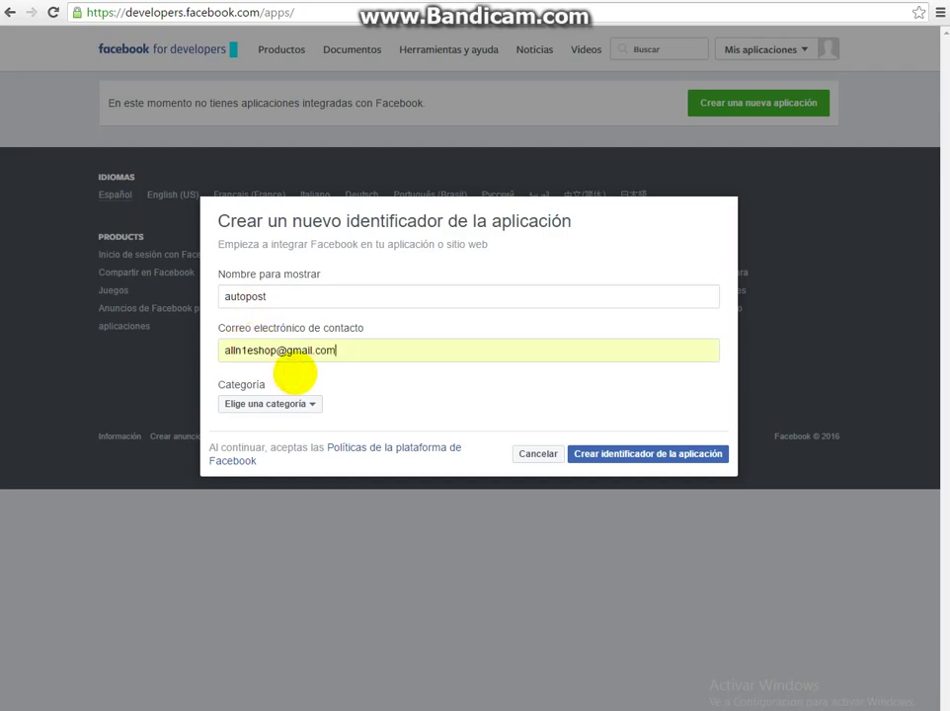
click(306, 402)
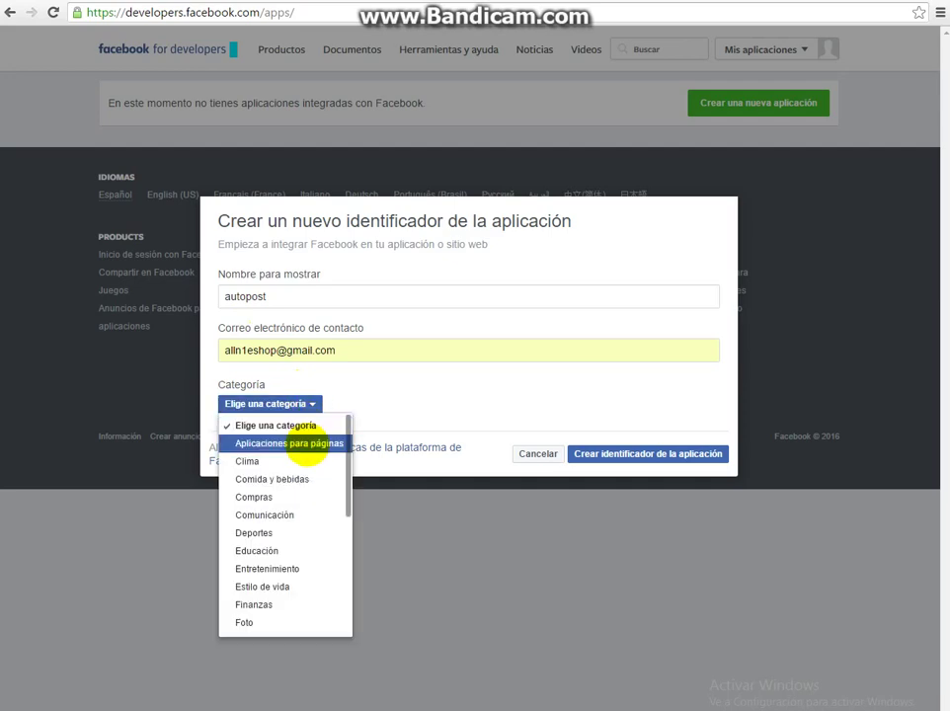
click(307, 444)
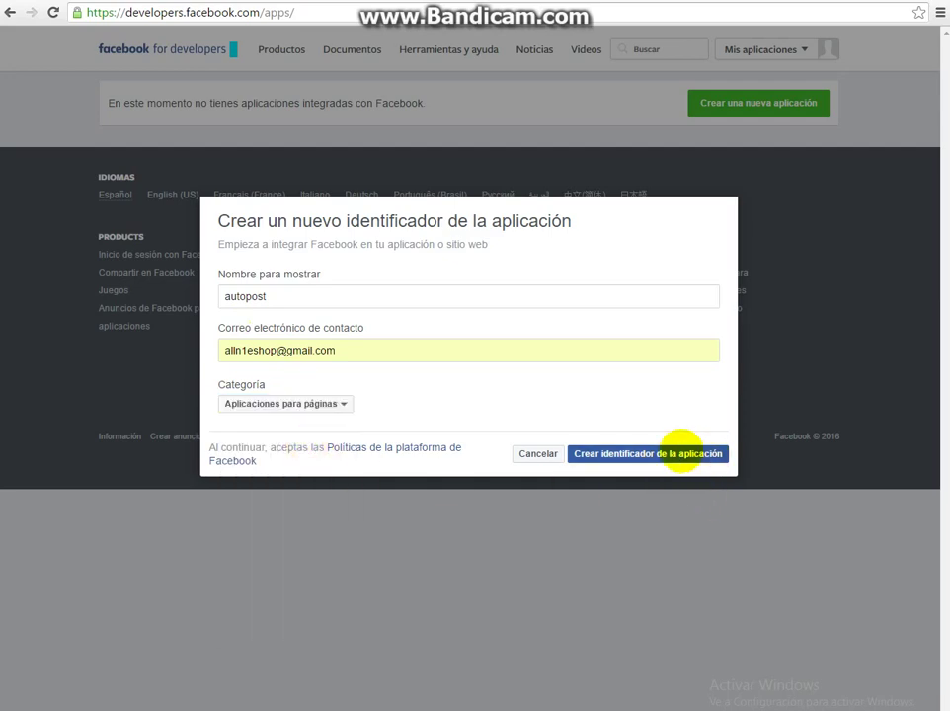
click(683, 454)
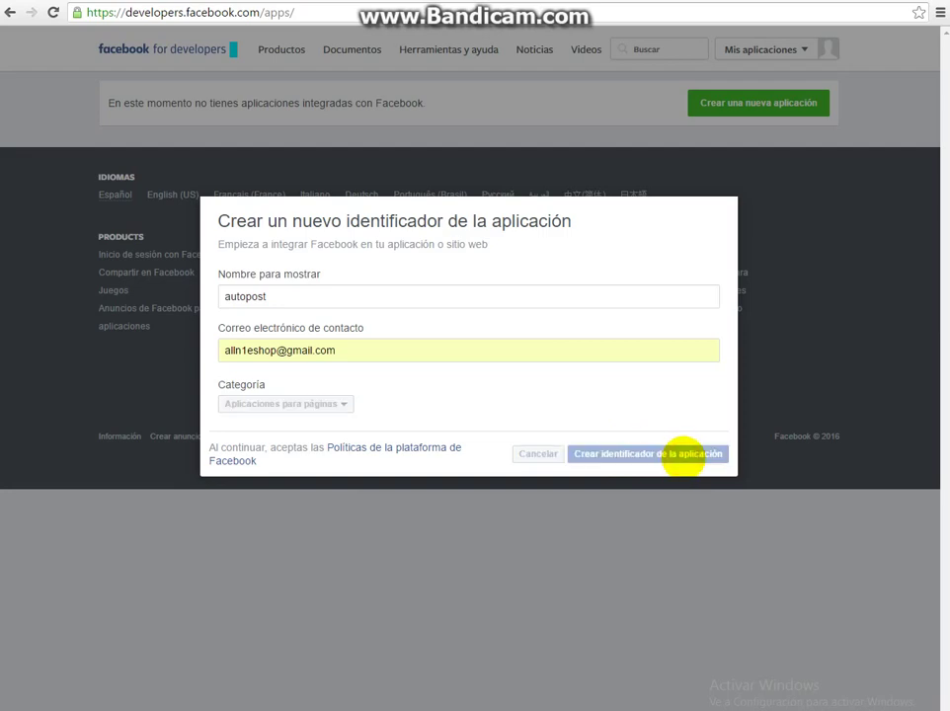
Tick the four cat photos in the security check and submit it.
click(443, 250)
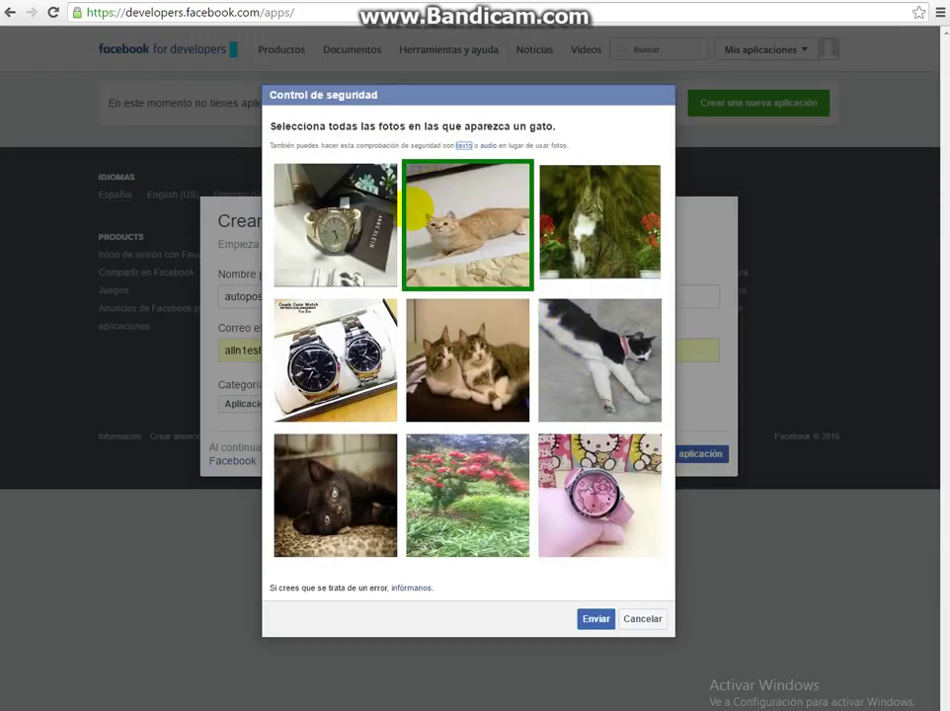
click(467, 335)
click(554, 349)
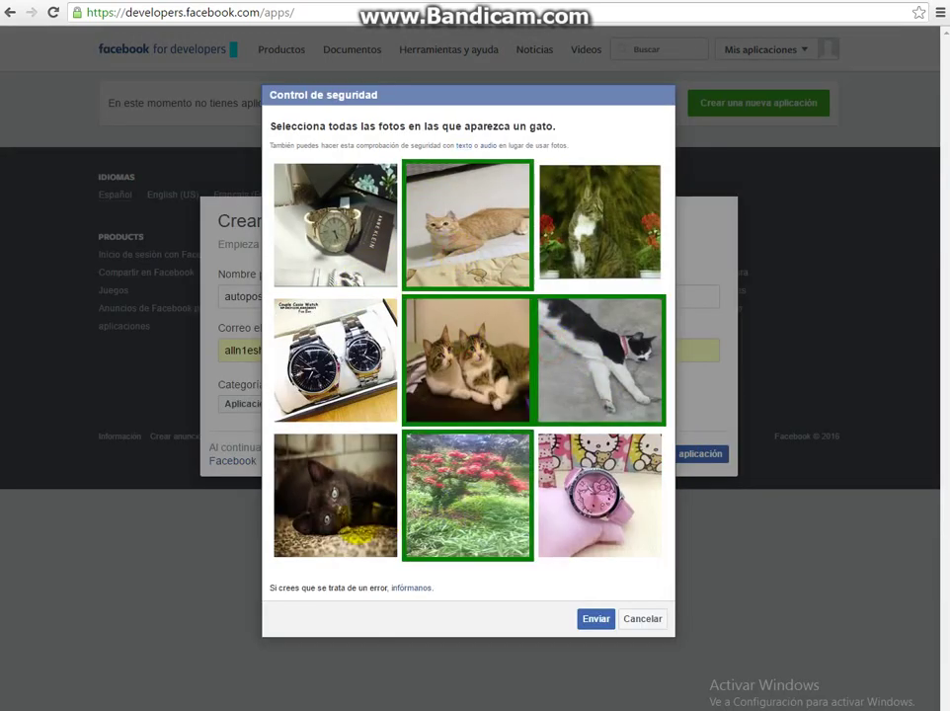
click(336, 493)
click(594, 618)
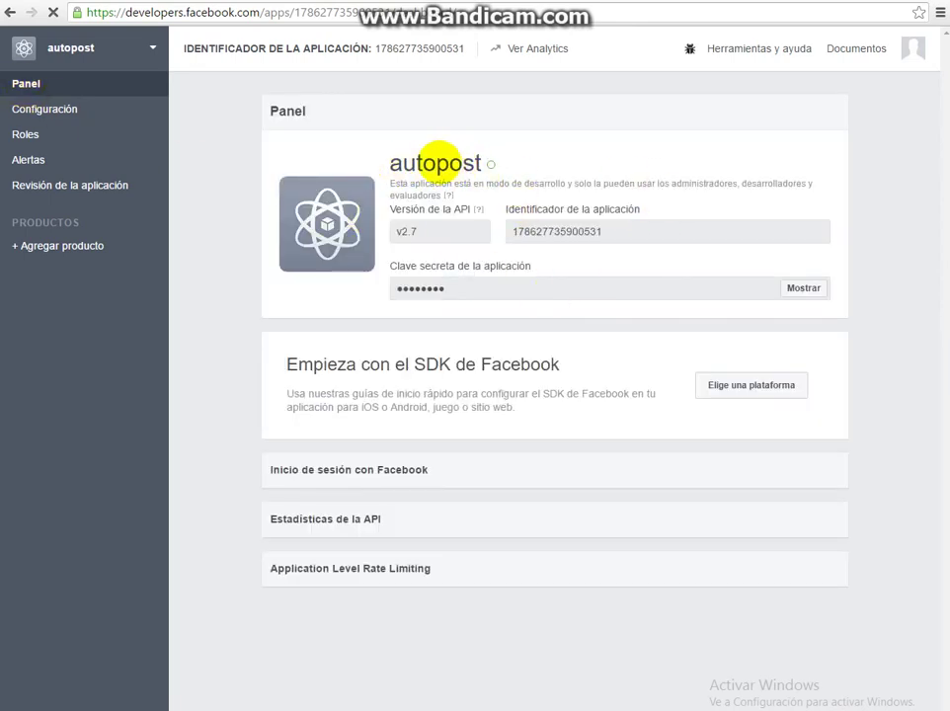
Review ToolsStar's Facebook developer registration instructions and mark that step done.
key(ctrl+Tab)
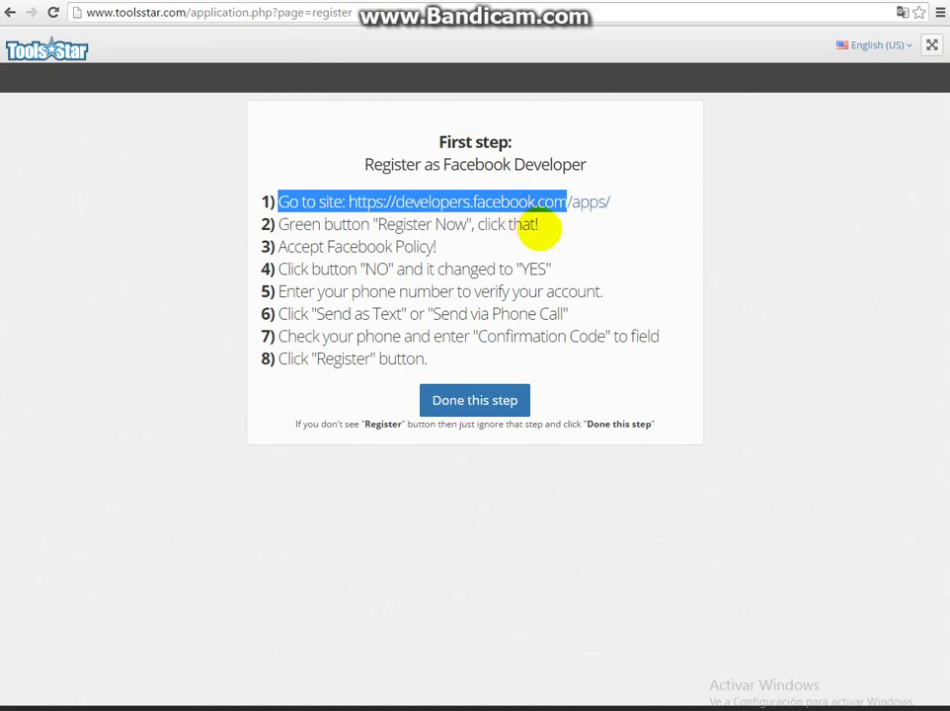
drag(538, 225, 288, 222)
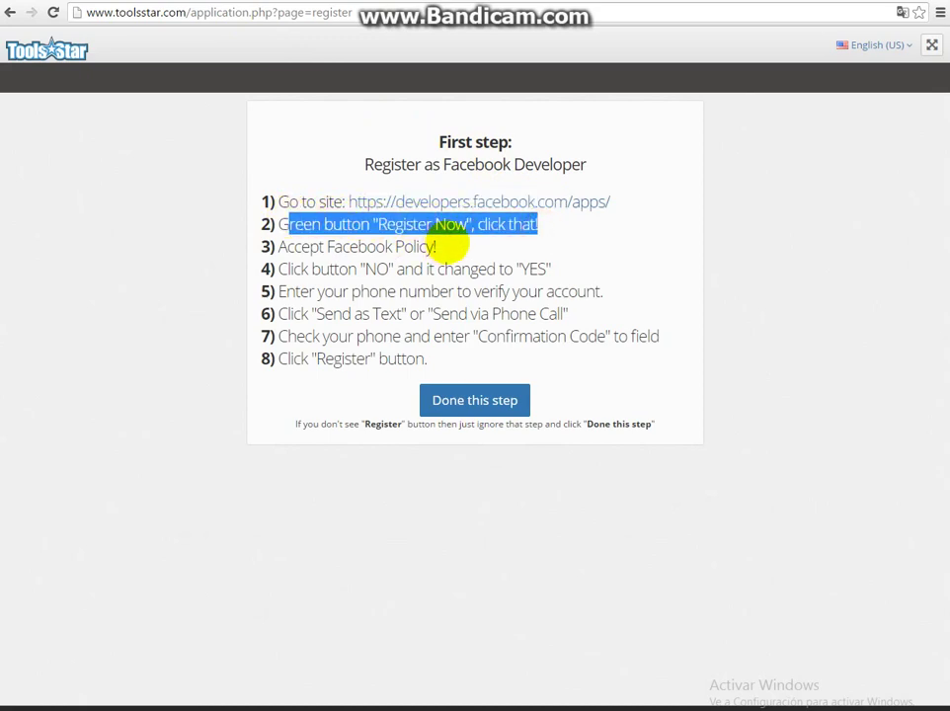
drag(438, 247, 277, 247)
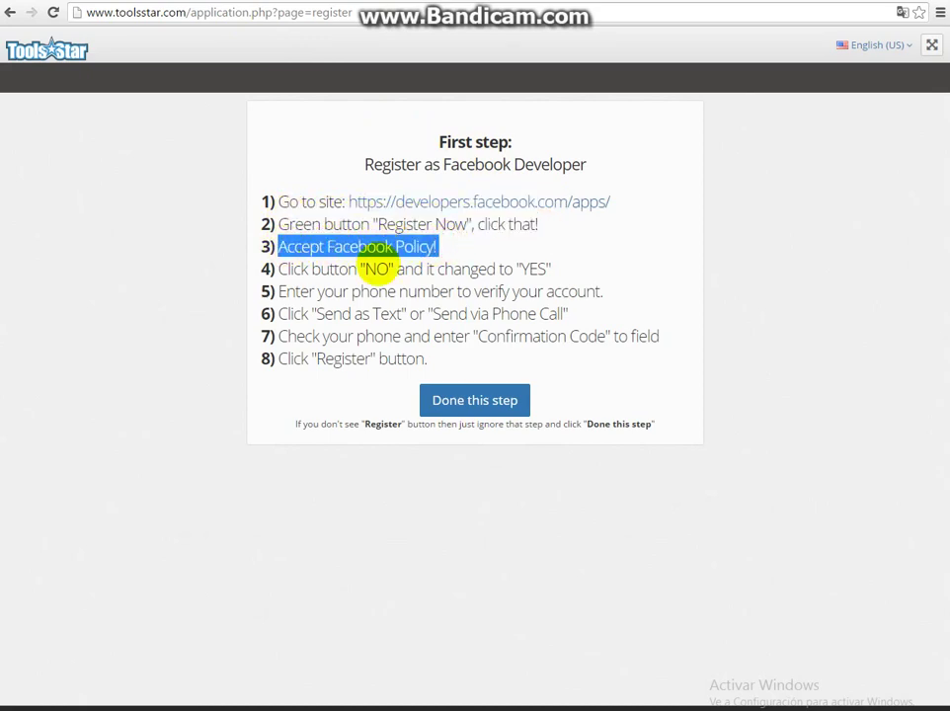
drag(553, 269, 326, 275)
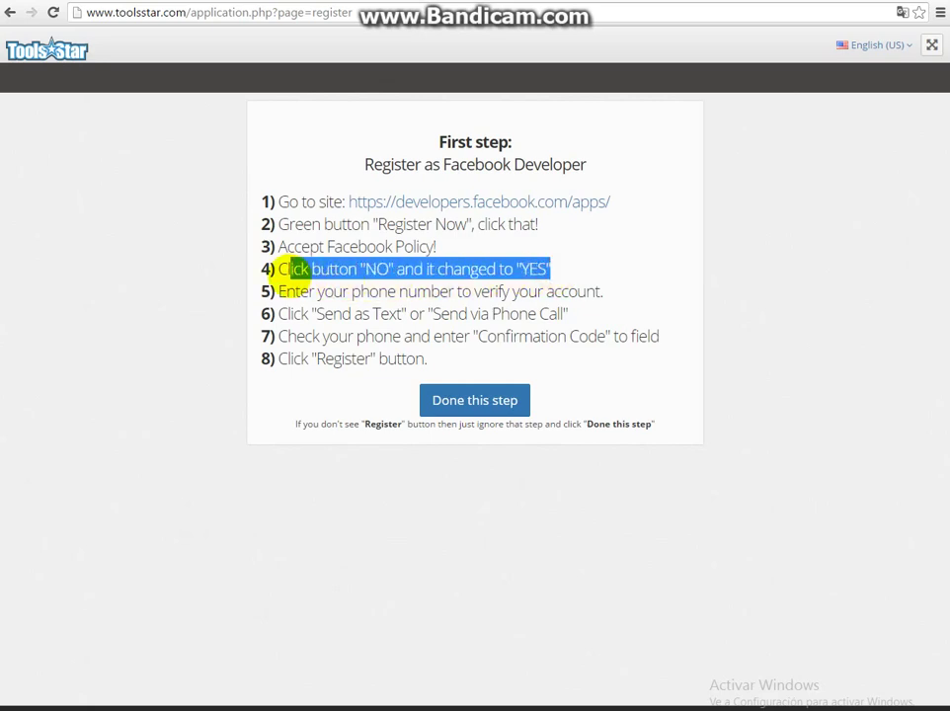
drag(607, 292, 296, 289)
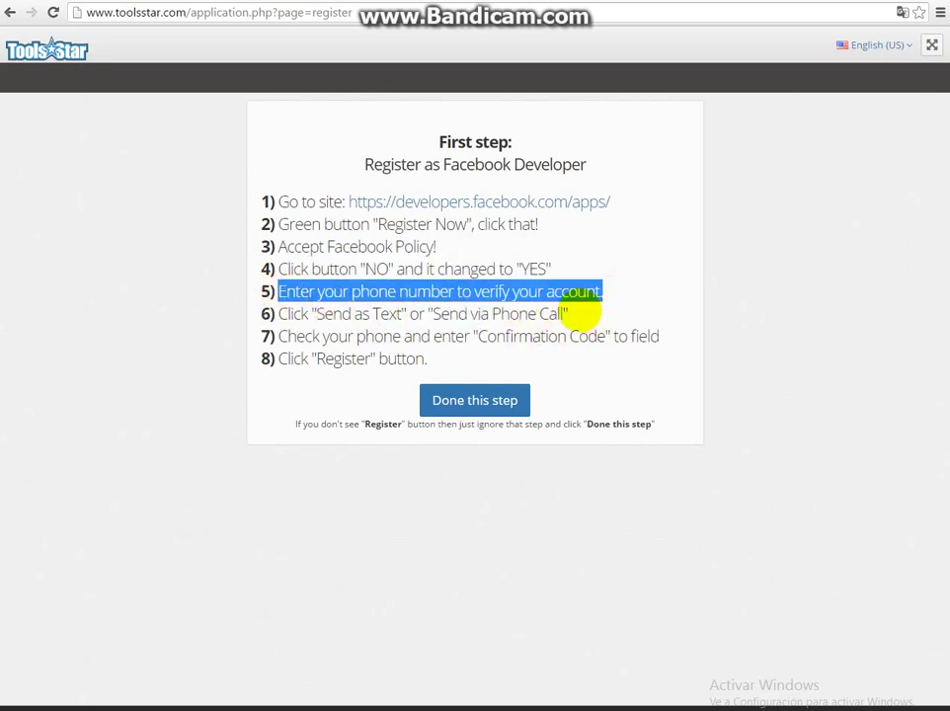
drag(573, 313, 306, 314)
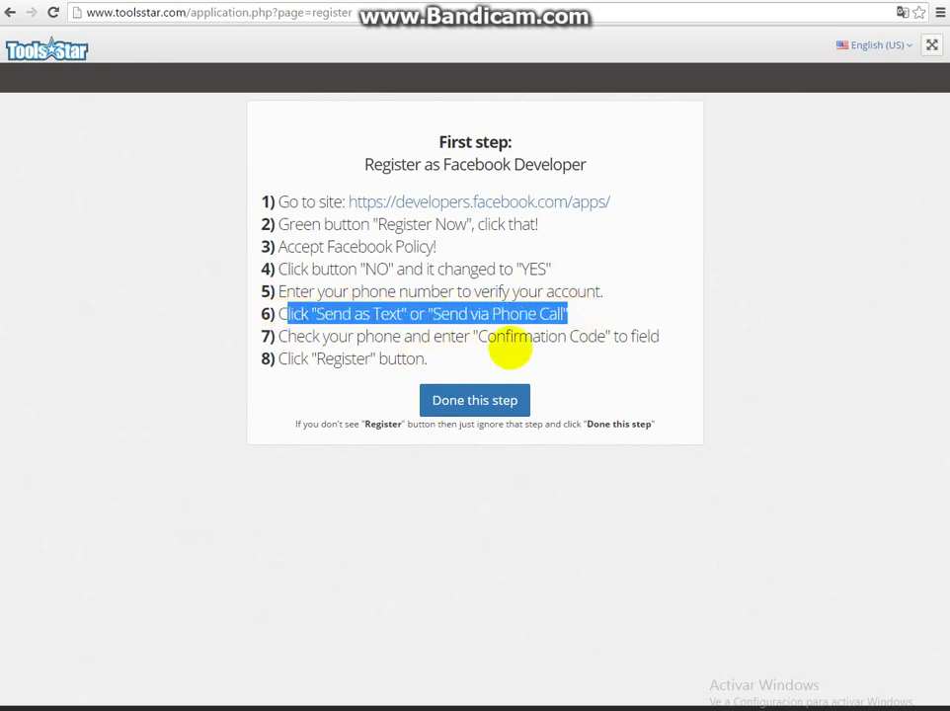
click(578, 338)
double_click(403, 357)
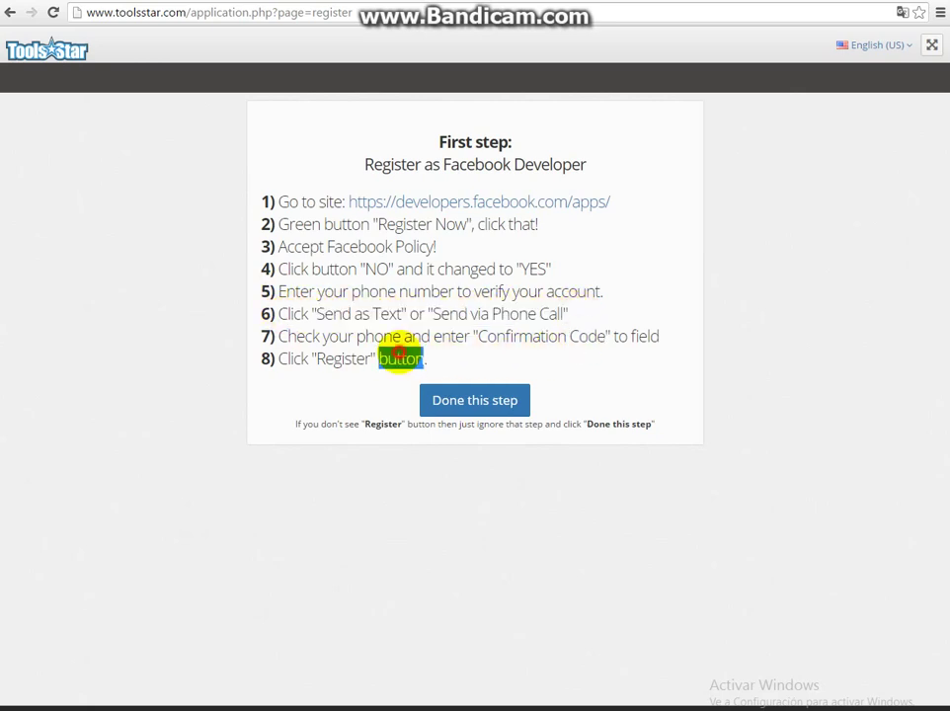
click(399, 351)
click(480, 401)
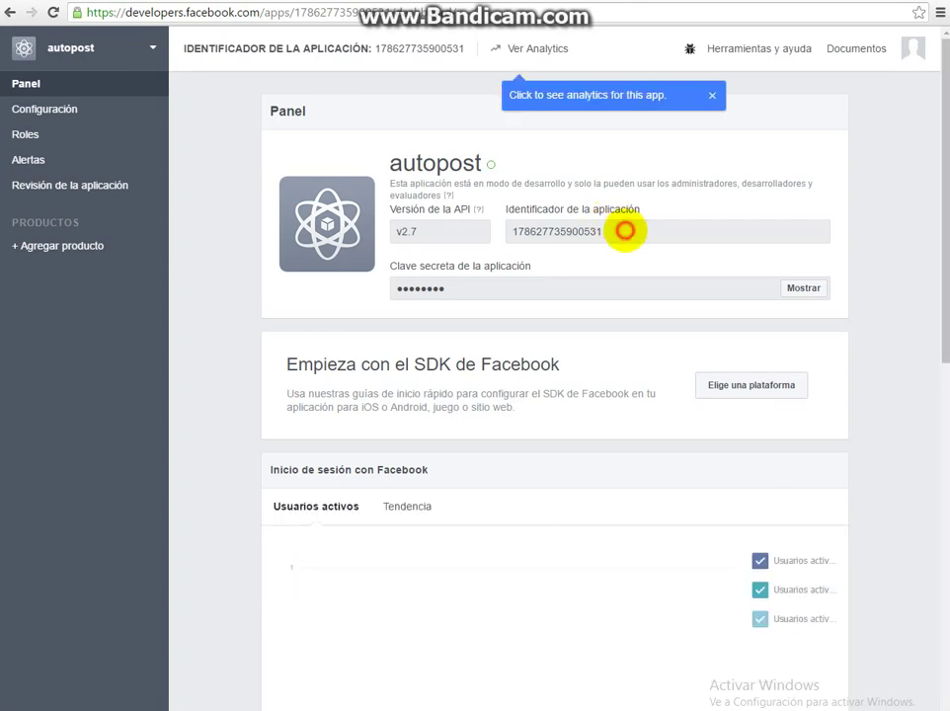
Copy the autopost app ID into ToolsStar's Application ID field.
drag(625, 230, 598, 241)
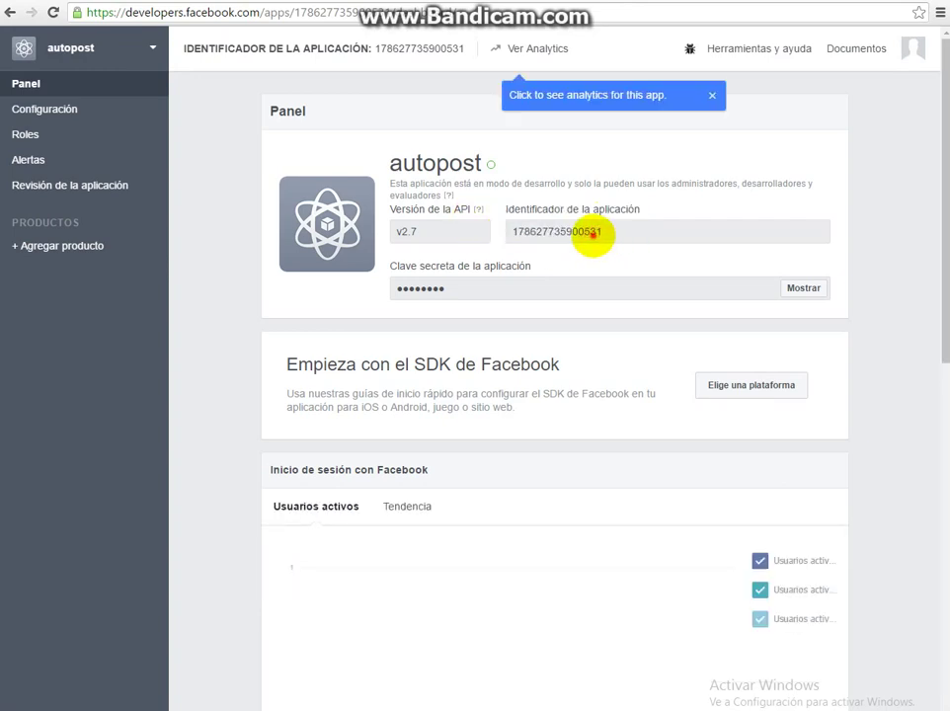
click(702, 233)
double_click(590, 233)
right_click(590, 233)
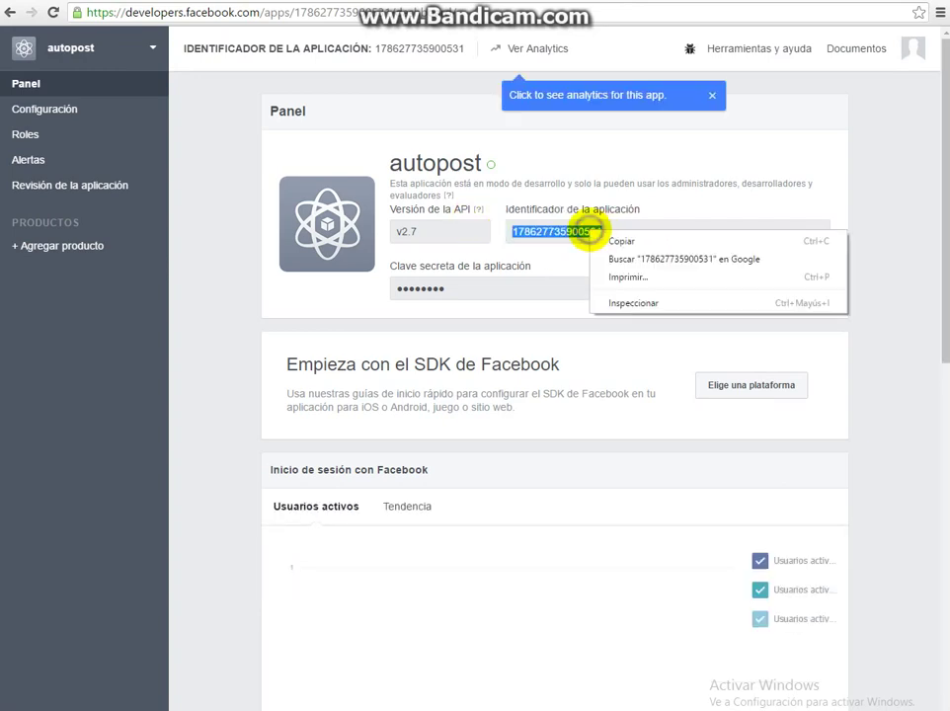
click(597, 235)
right_click(598, 233)
click(667, 243)
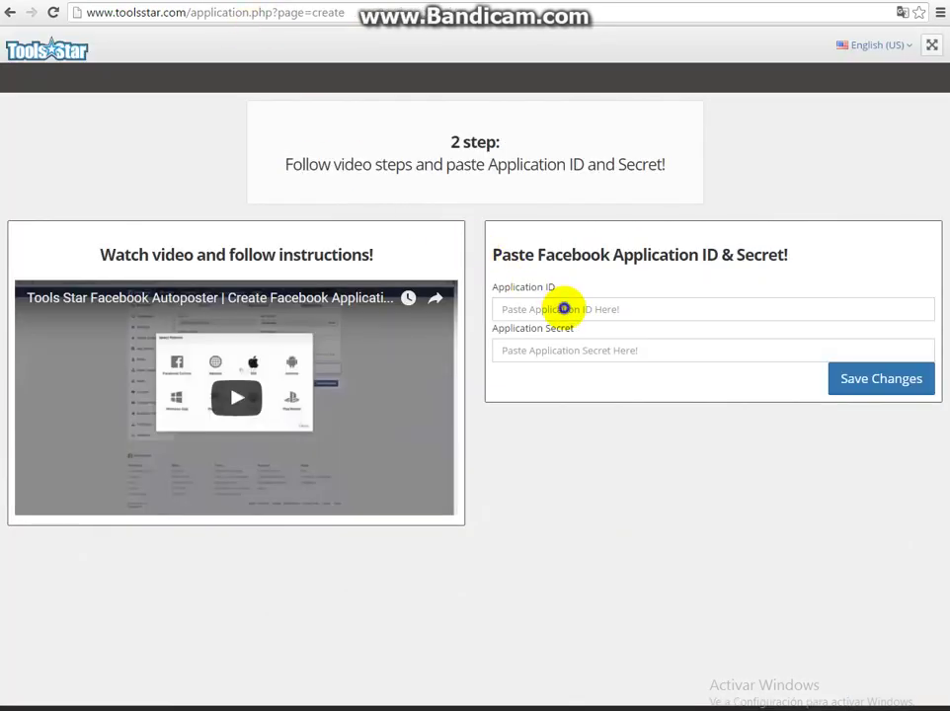
right_click(562, 308)
click(588, 335)
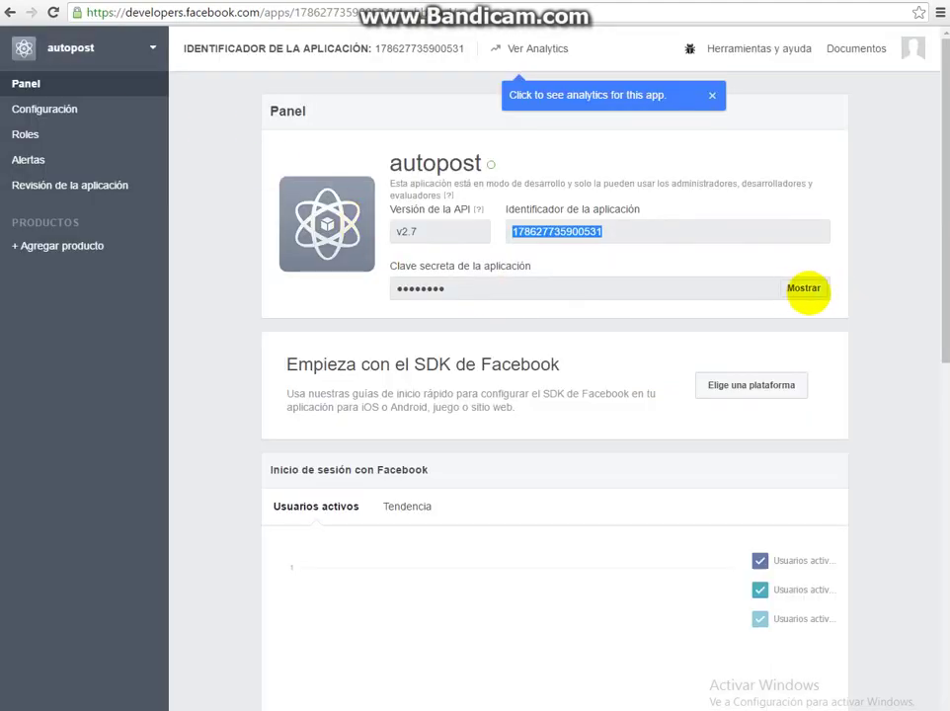
Reveal the app secret with Mostrar and paste it into Application Secret.
click(804, 288)
double_click(556, 288)
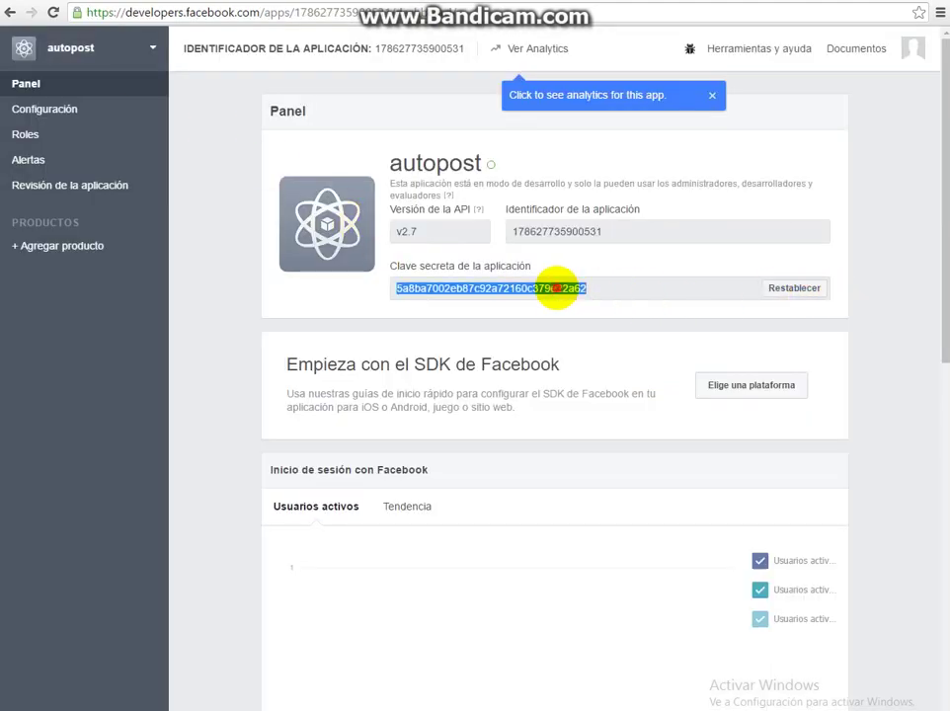
right_click(556, 289)
click(572, 300)
key(ctrl+Tab)
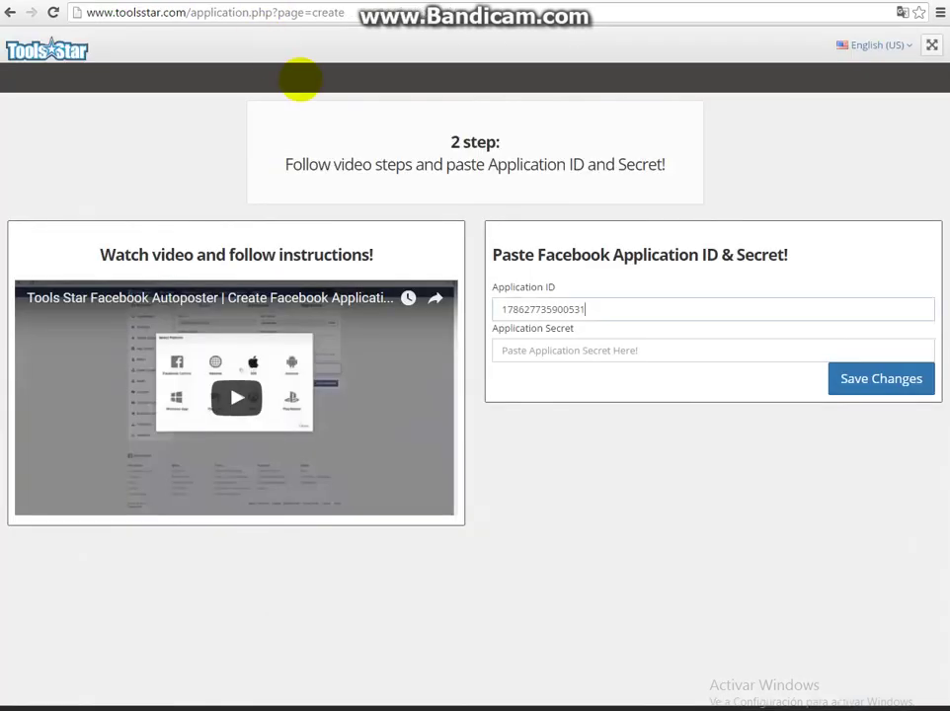
right_click(556, 352)
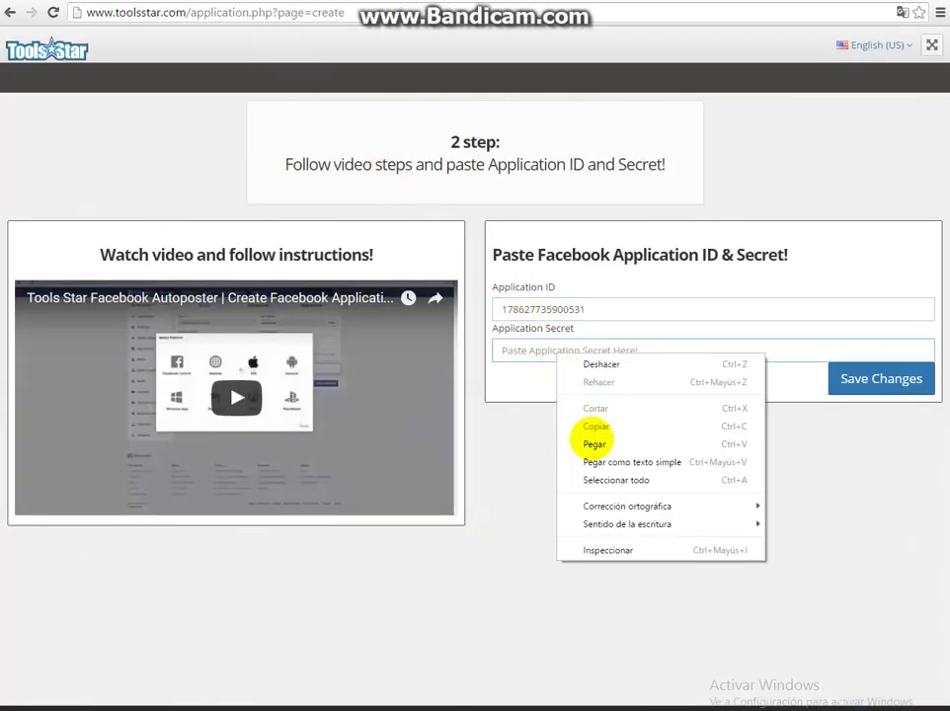
click(590, 440)
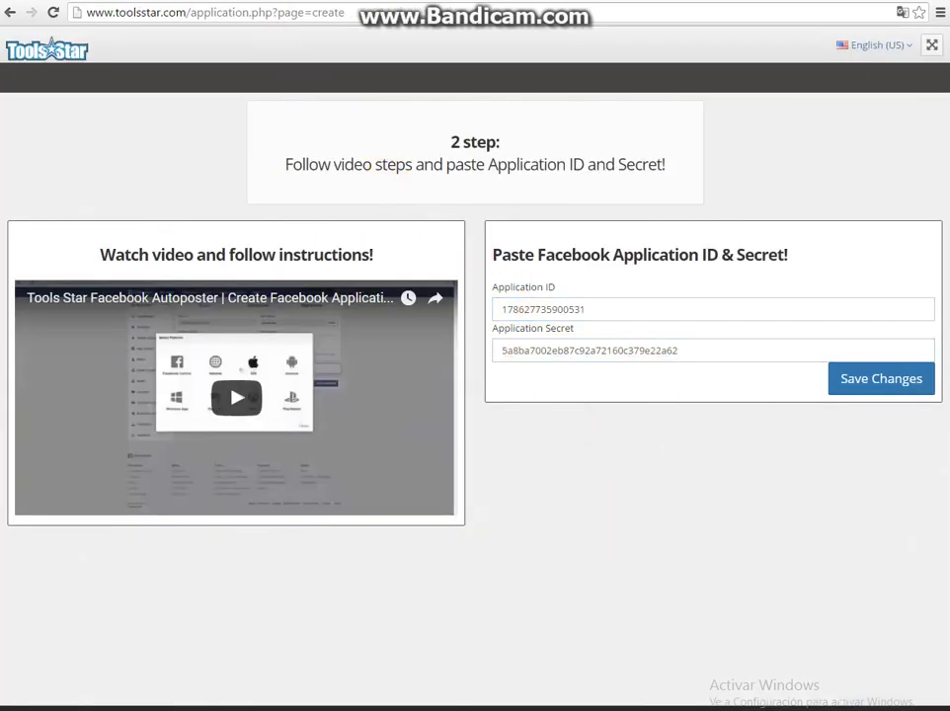
key(ctrl+Tab)
click(237, 325)
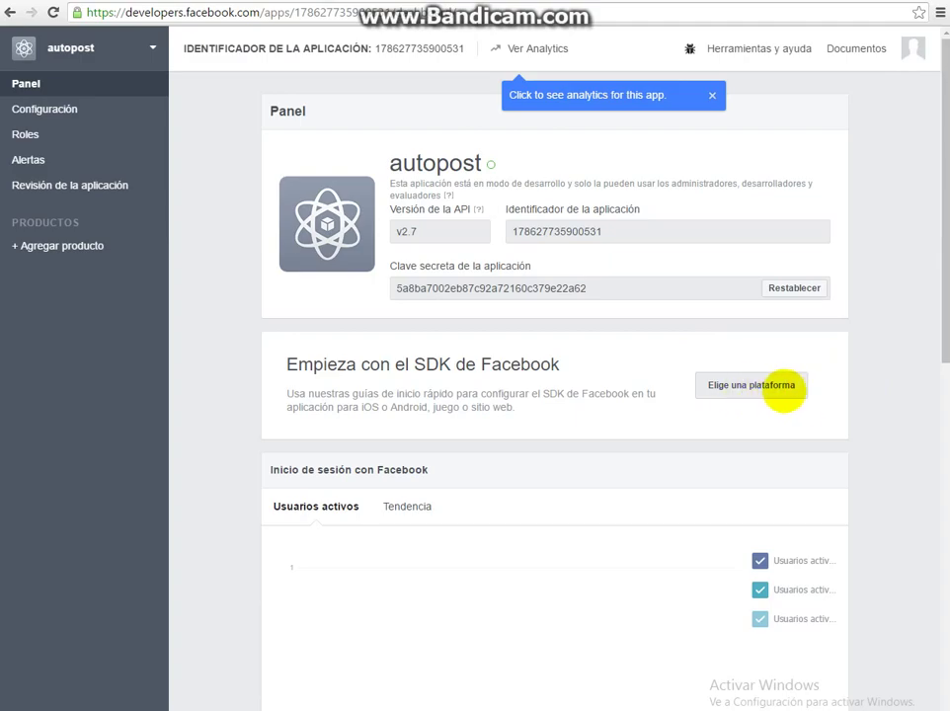
click(746, 387)
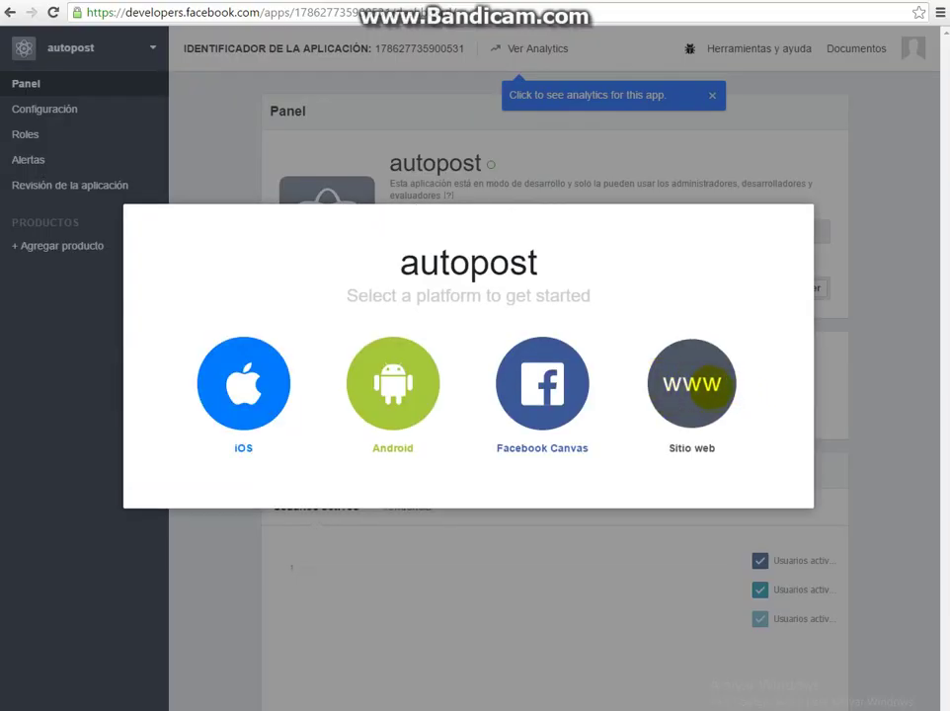
click(711, 385)
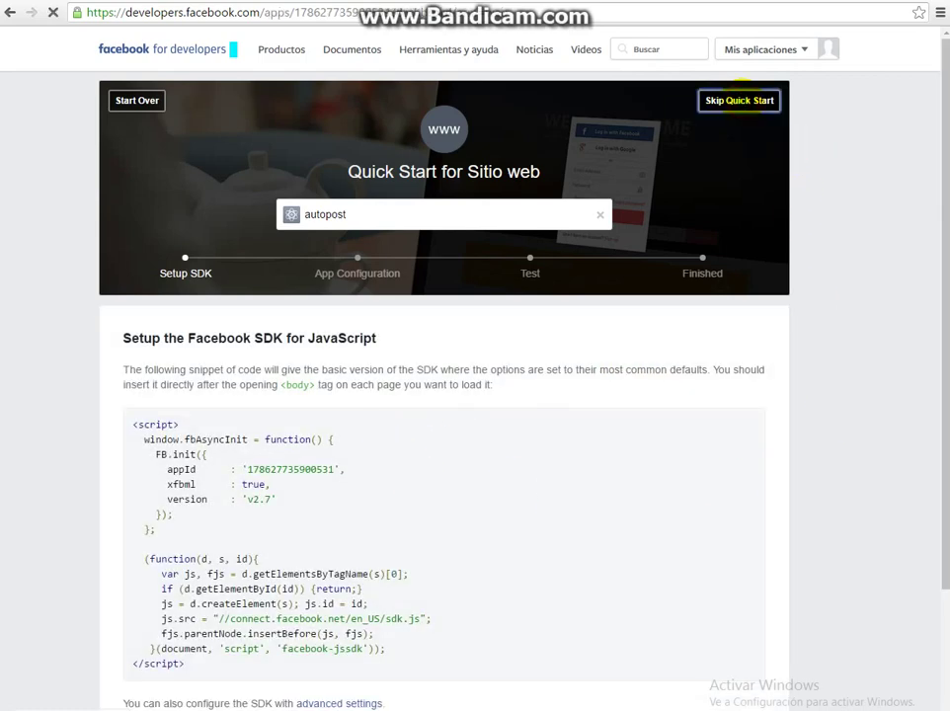
click(739, 99)
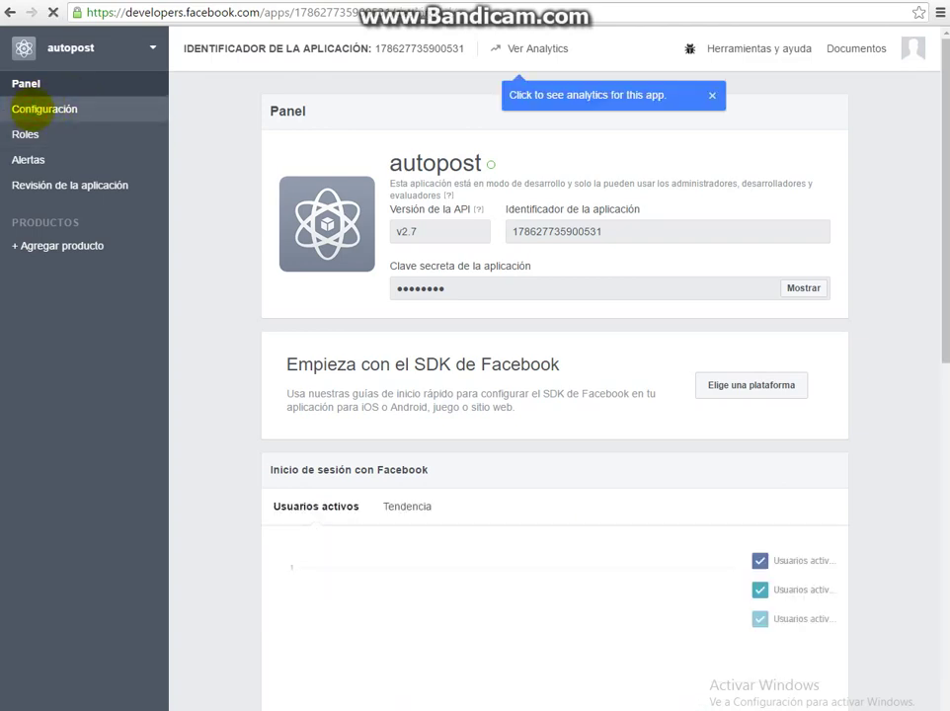
Open the autopost basic settings and copy the ToolsStar web address.
click(44, 109)
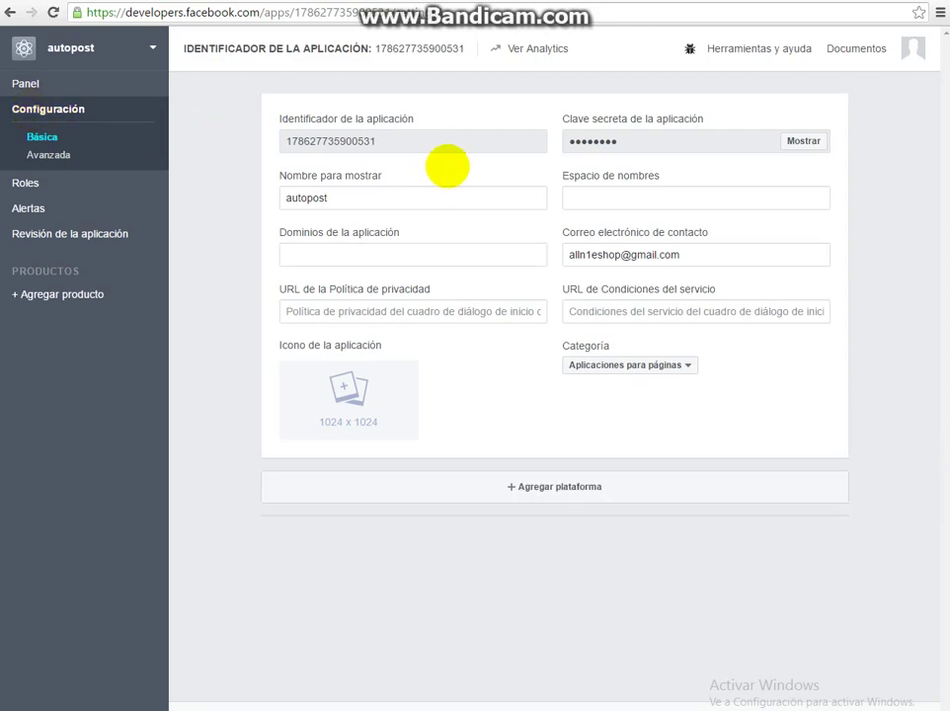
click(704, 253)
key(ctrl+a)
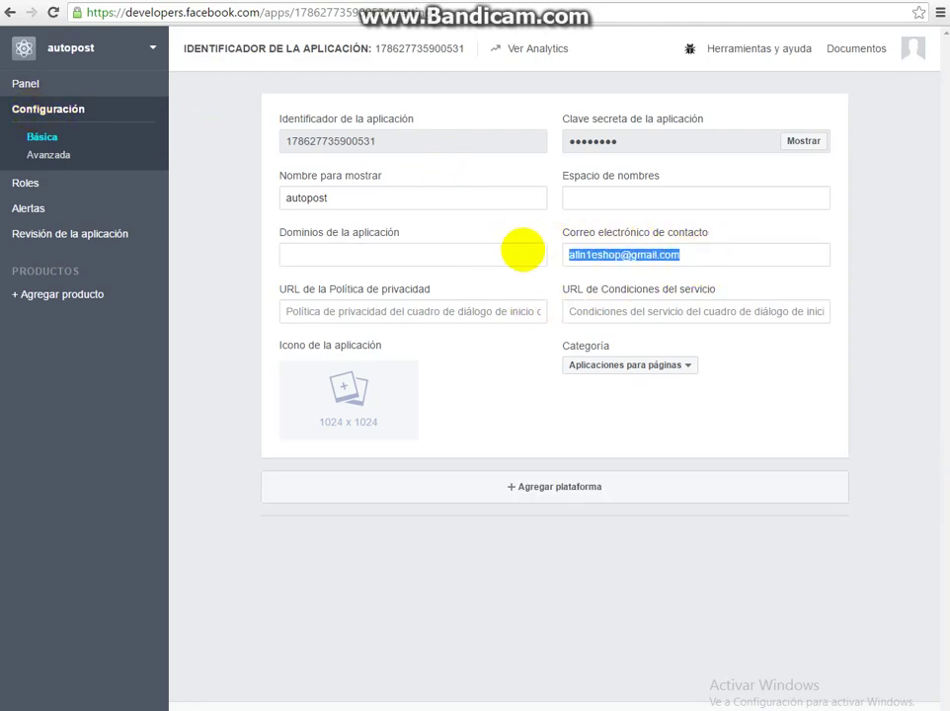
drag(349, 197, 254, 203)
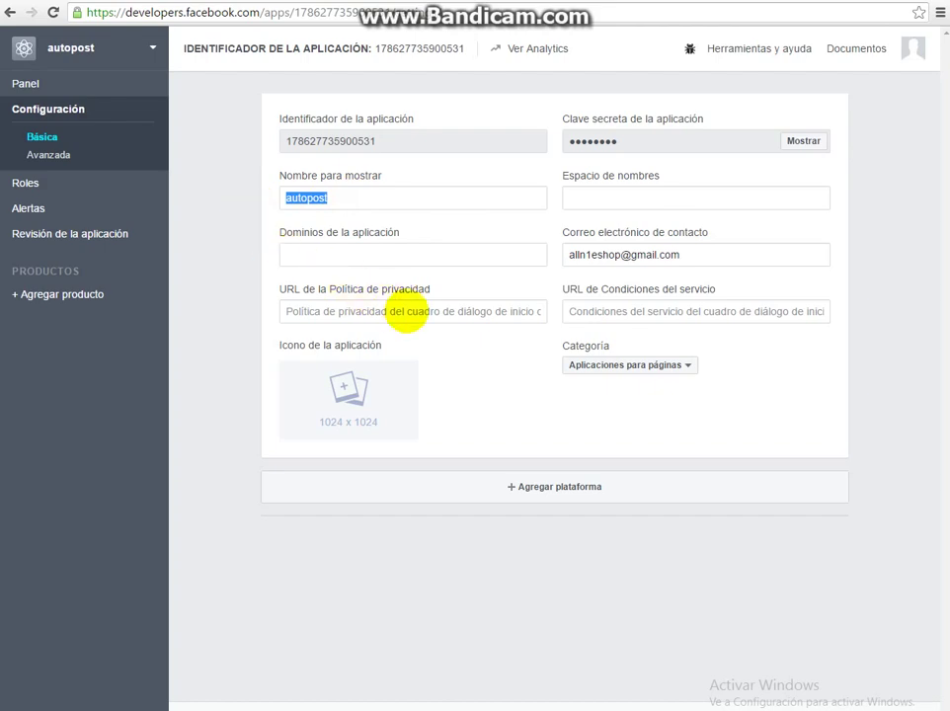
click(148, 0)
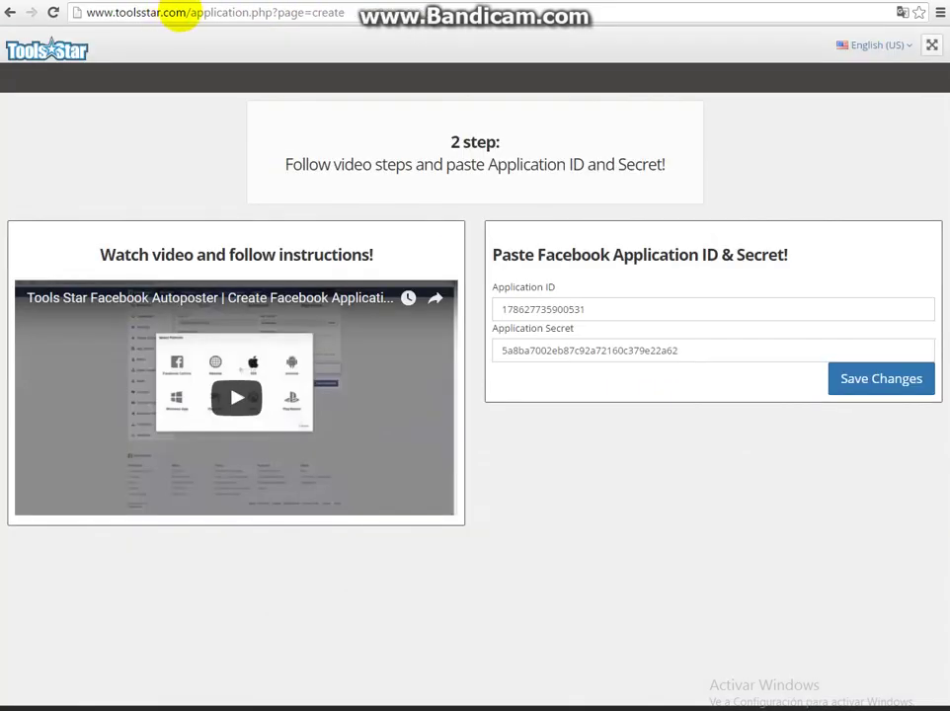
drag(182, 14, 65, 12)
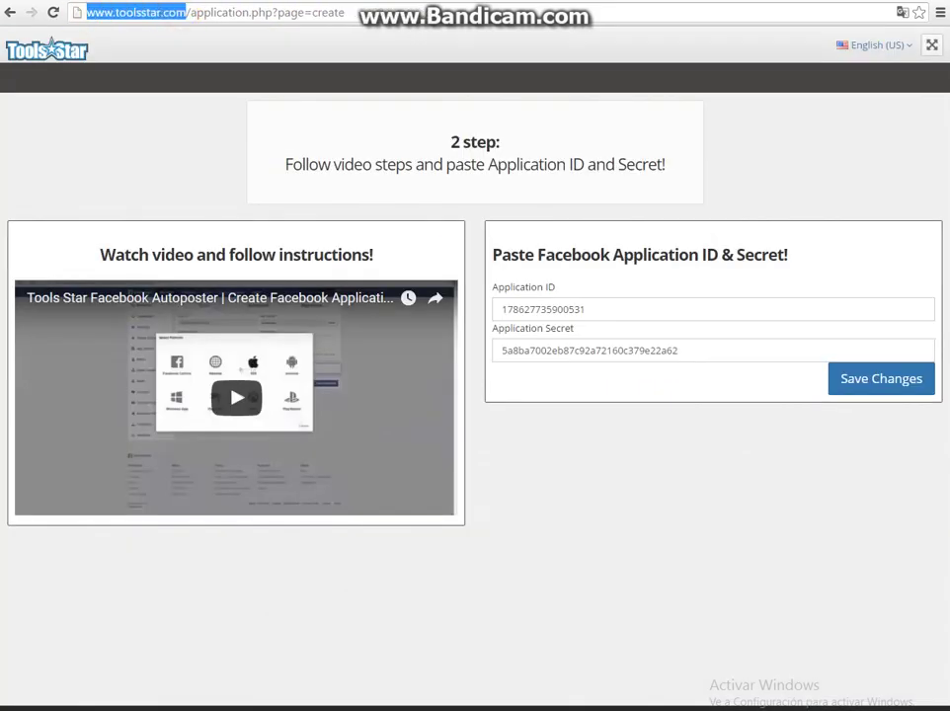
right_click(150, 13)
click(181, 61)
Add toolsstar.com under Dominios de la aplicación, save, and dismiss the site-URL mismatch error.
key(ctrl+Tab)
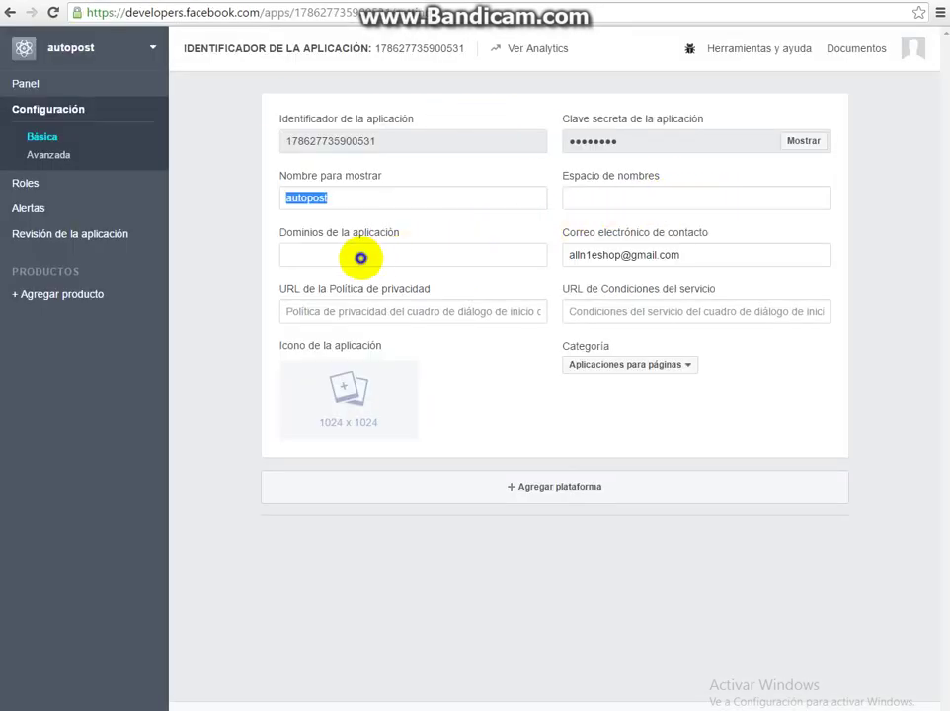
right_click(363, 258)
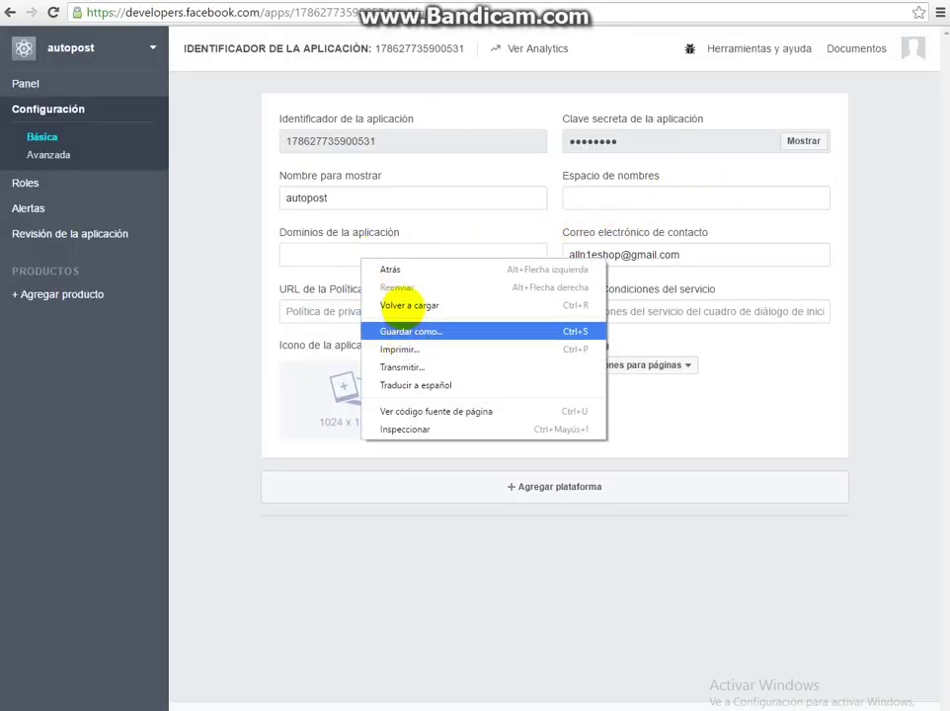
click(333, 253)
right_click(336, 254)
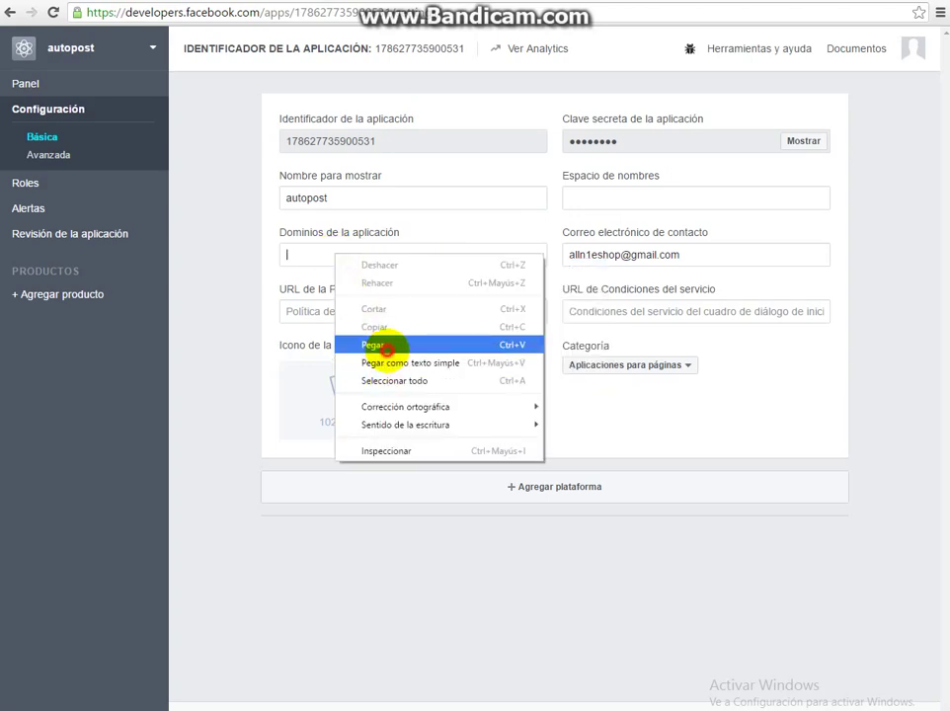
click(390, 344)
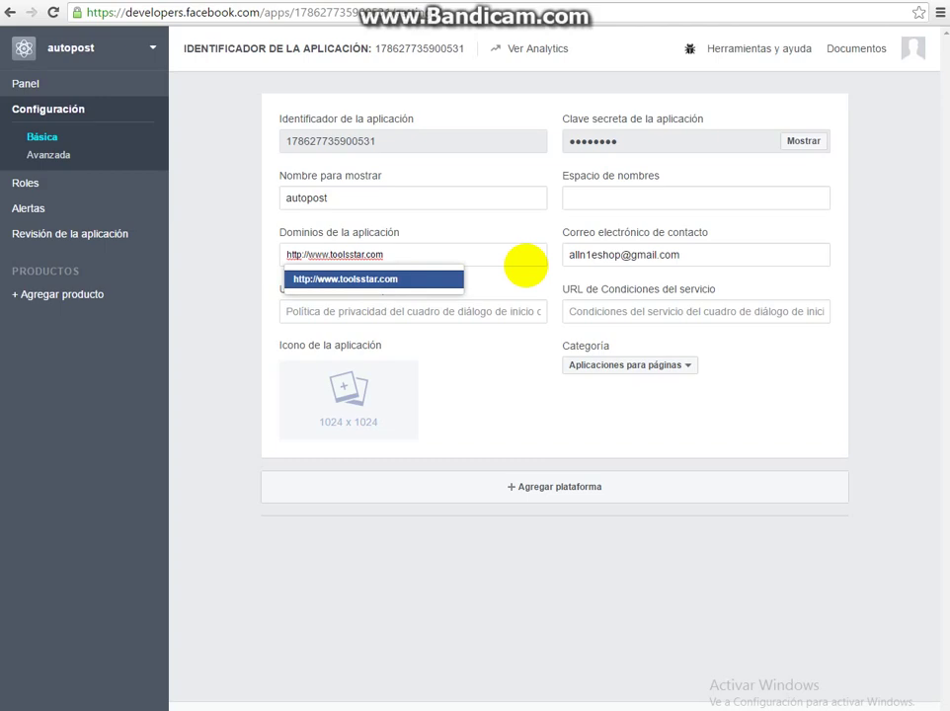
key(BackSpace)
key(BackSpace)
key(BackSpace)
key(BackSpace)
key(BackSpace)
key(BackSpace)
key(BackSpace)
key(BackSpace)
key(BackSpace)
key(BackSpace)
key(BackSpace)
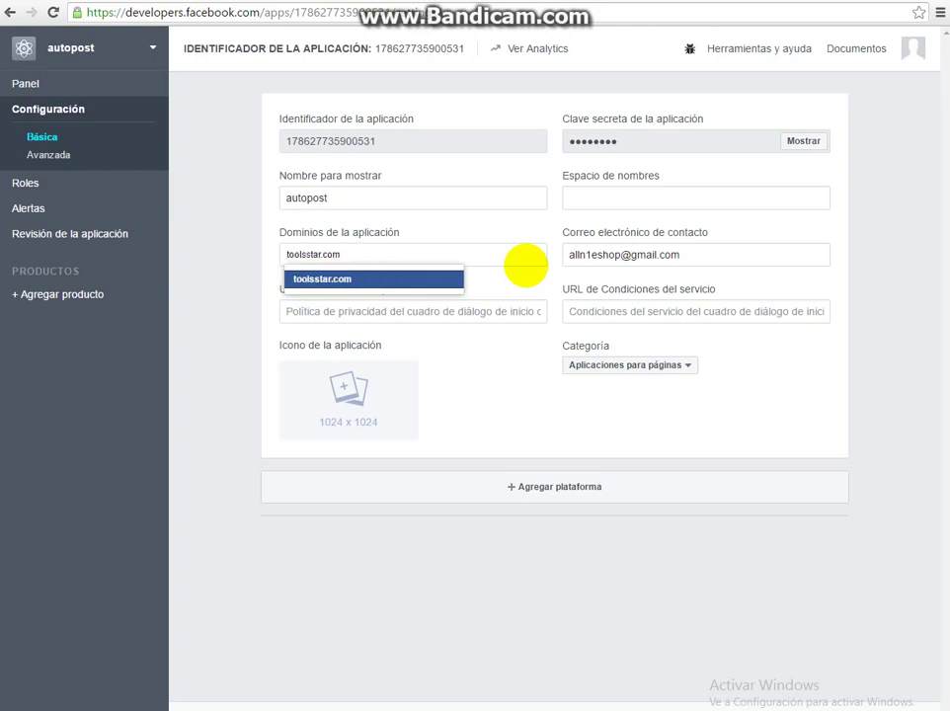
key(Return)
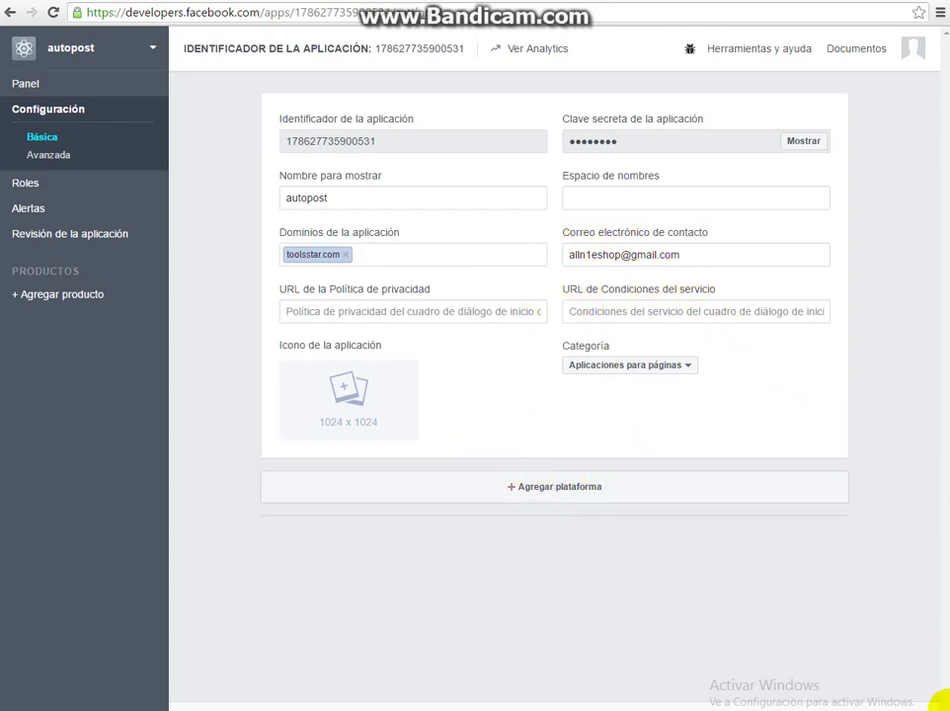
key(Return)
mouse_move(536, 255)
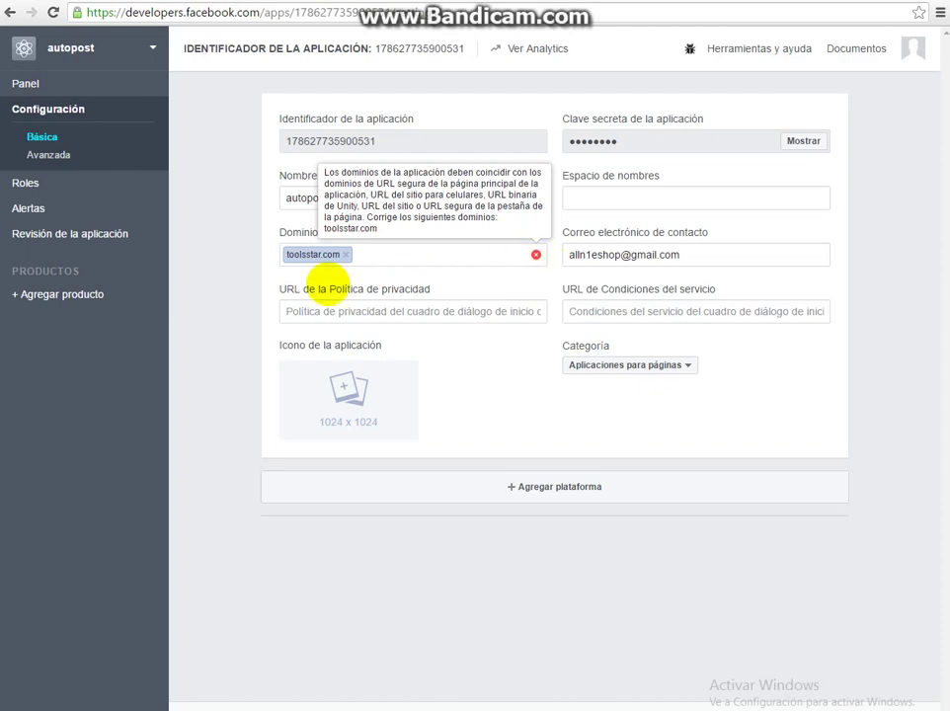
click(246, 314)
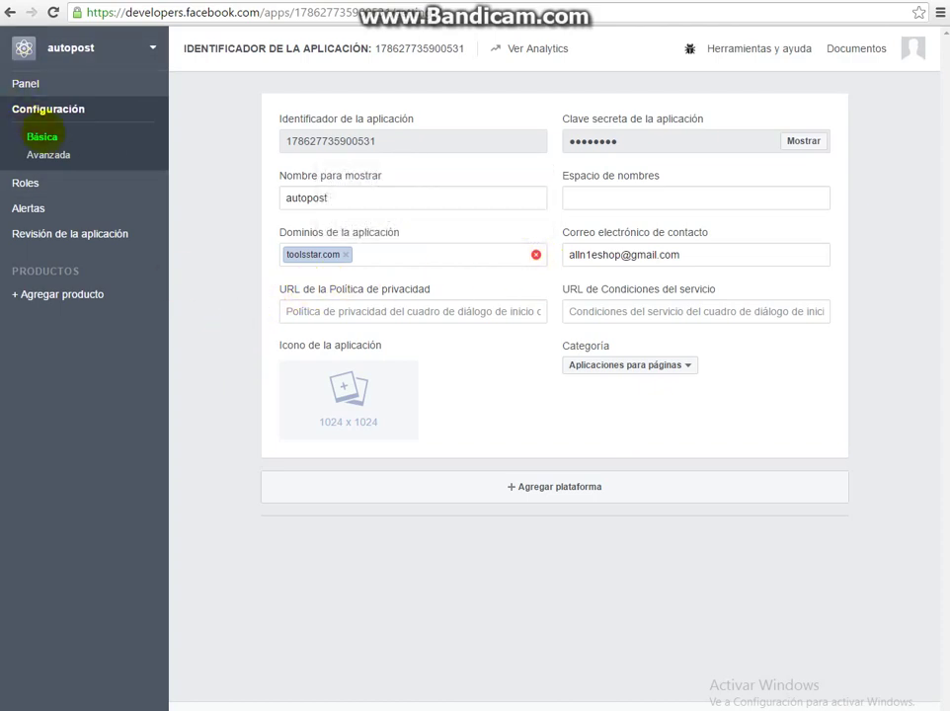
Set '¿Aplicación nativa o para computadora?' to Sí, then leave for Panel without saving.
click(62, 155)
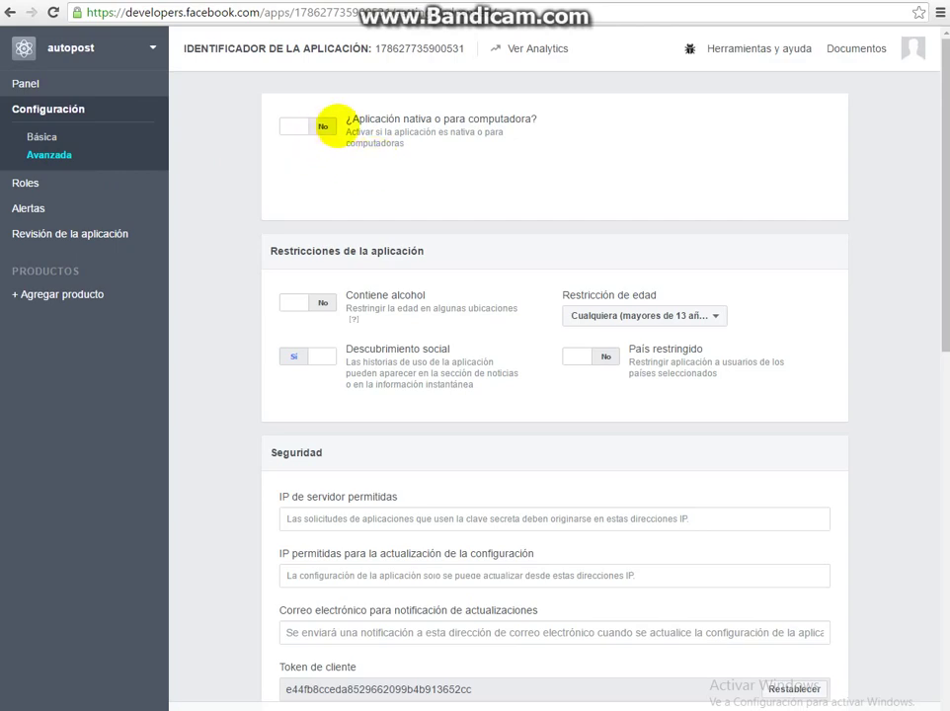
click(323, 123)
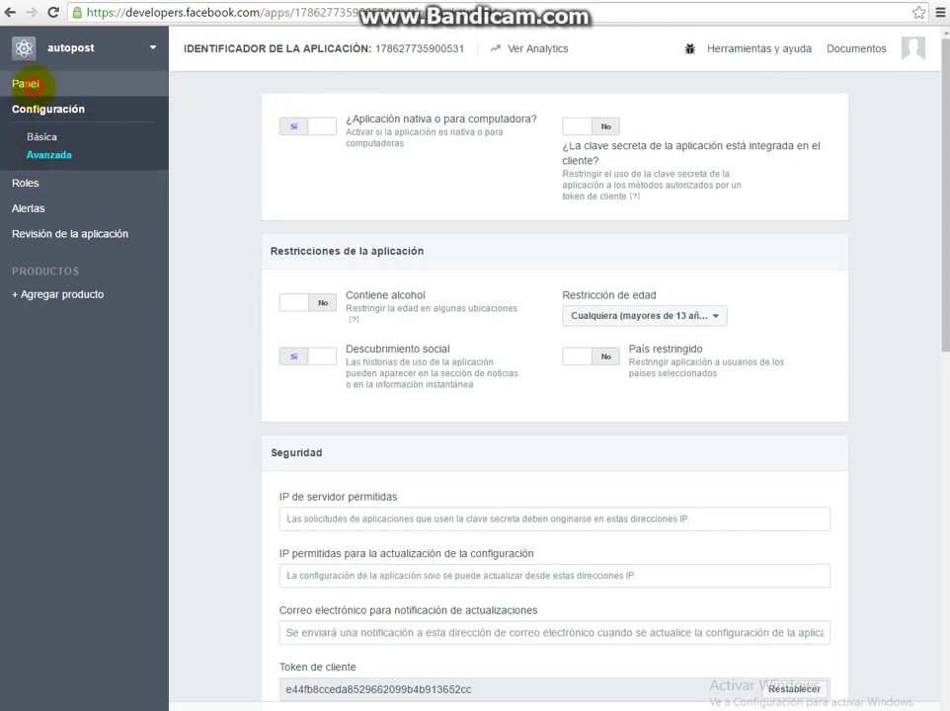
click(25, 83)
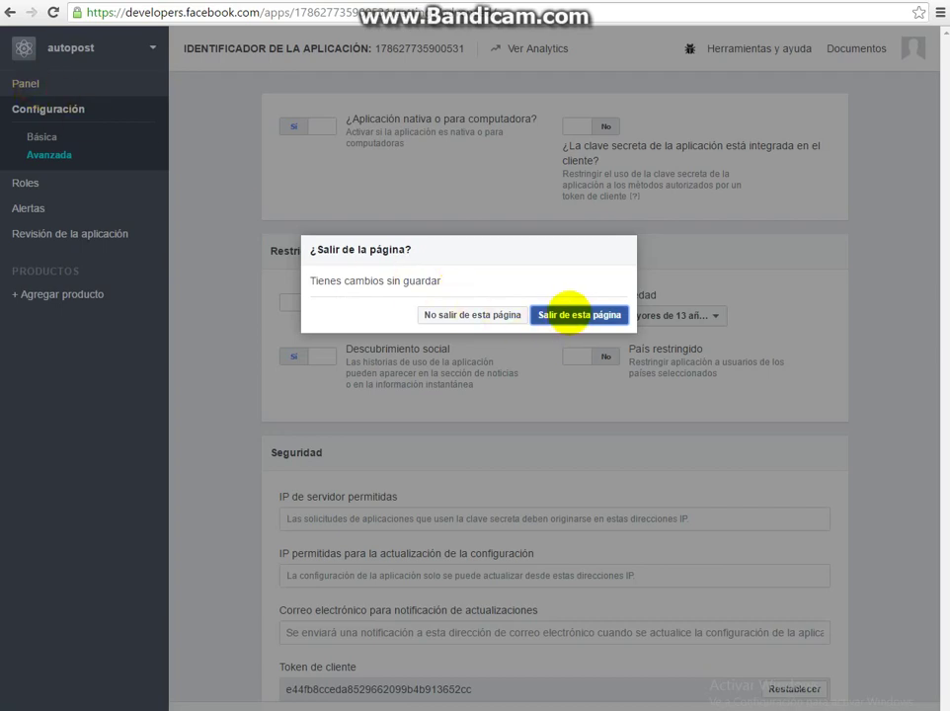
click(570, 313)
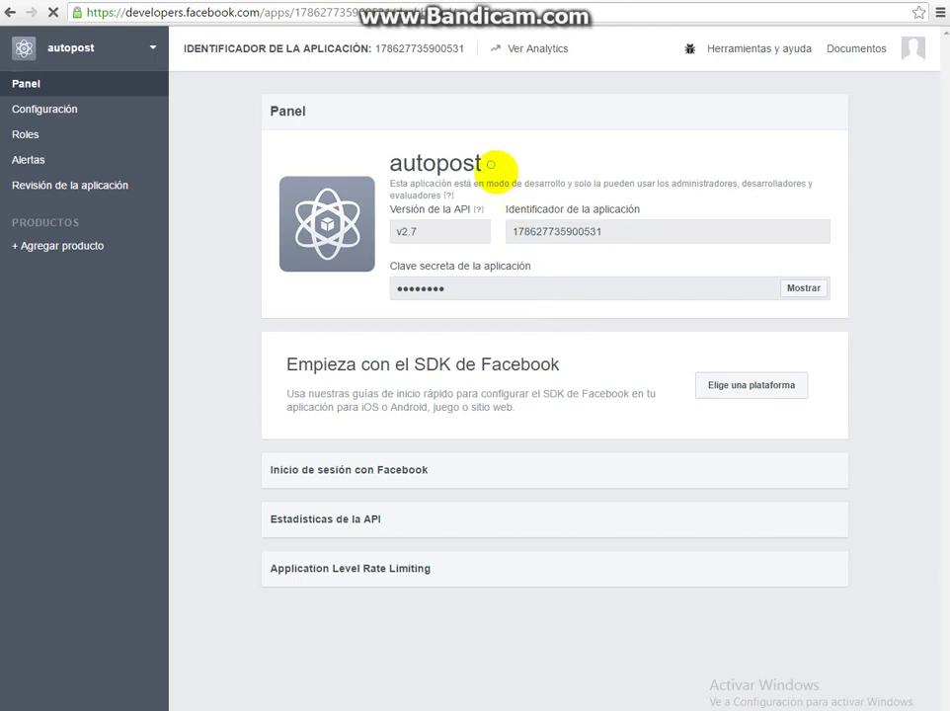
Switch the autopost app to public in App Review and confirm, making it active and available to everyone.
mouse_move(491, 164)
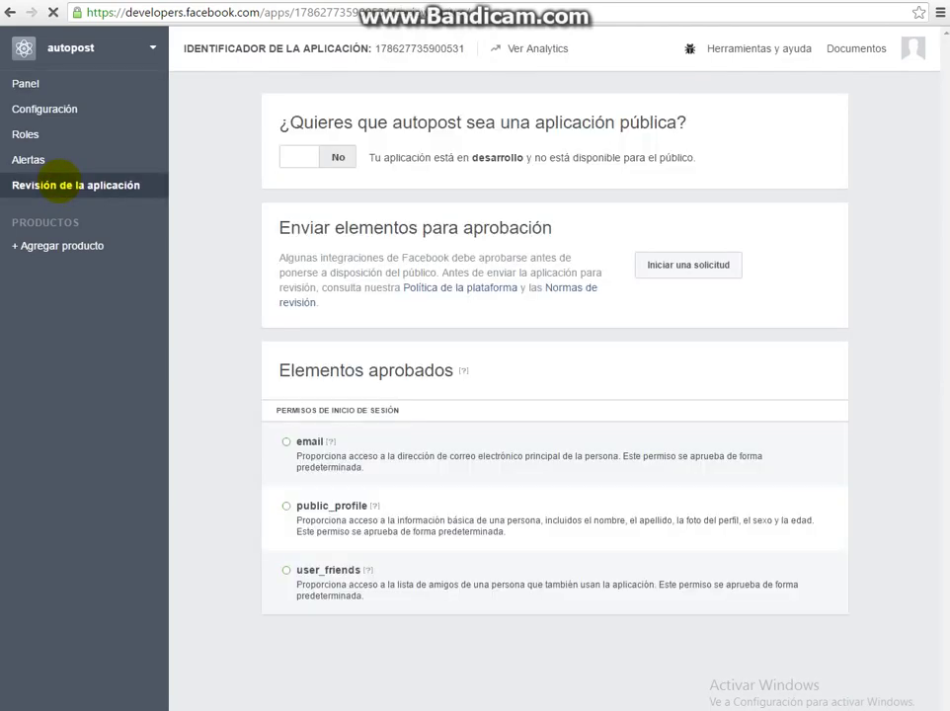
drag(380, 157, 713, 150)
click(338, 158)
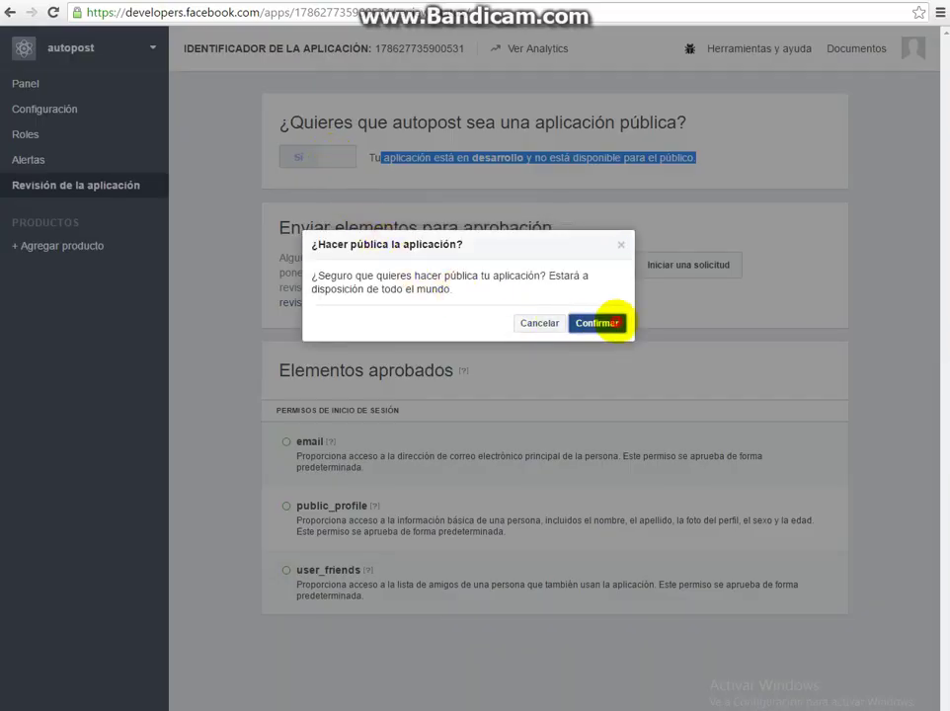
click(600, 323)
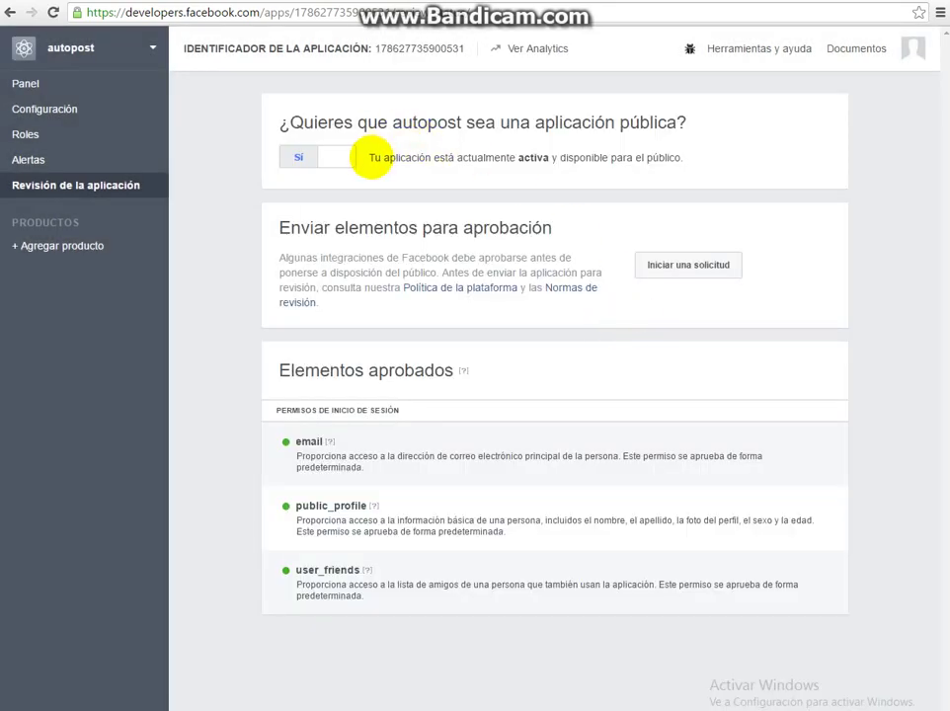
drag(369, 157, 684, 166)
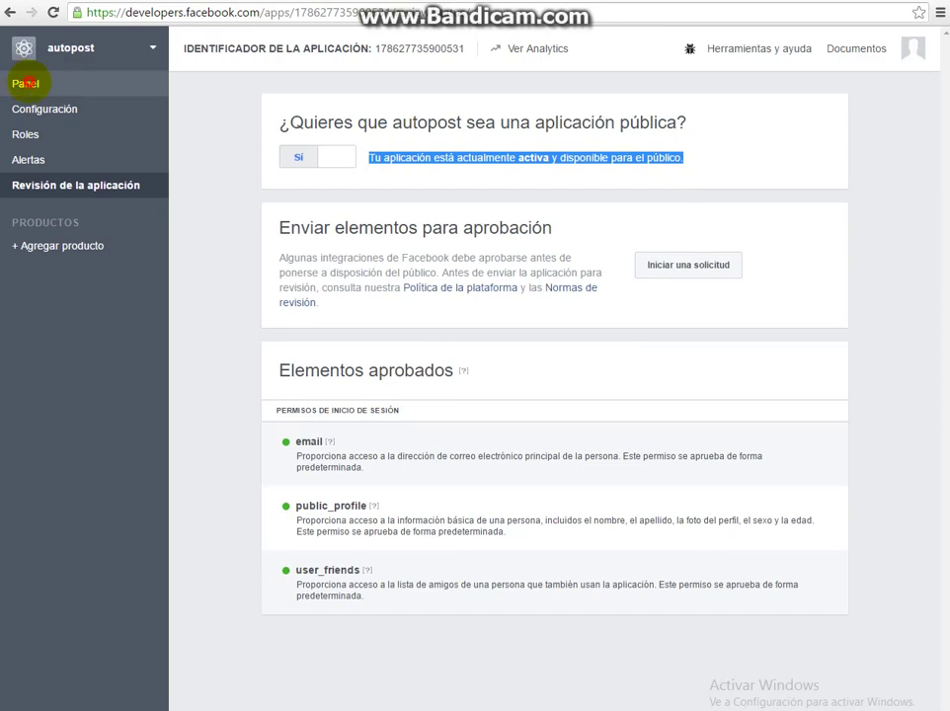
Return to the autopost dashboard, then save the application settings in ToolsStar.
click(24, 83)
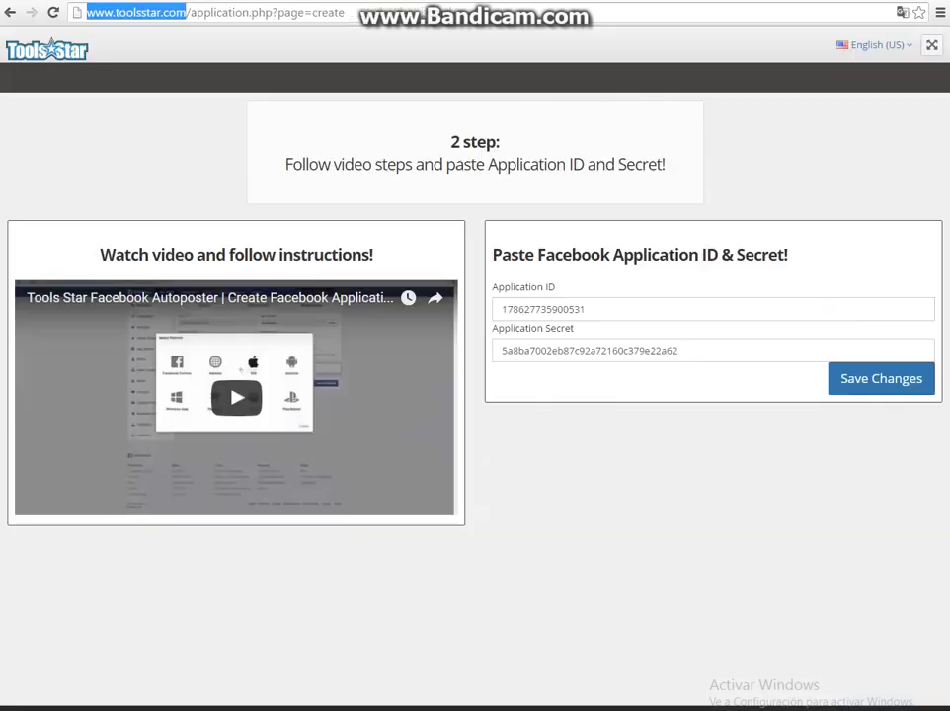
click(868, 378)
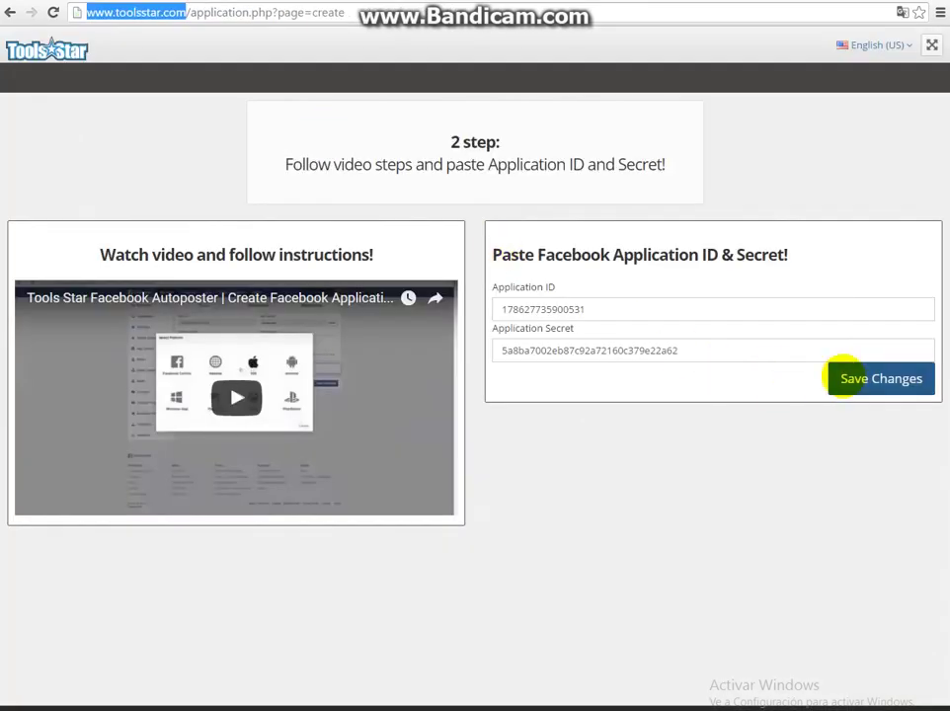
click(844, 375)
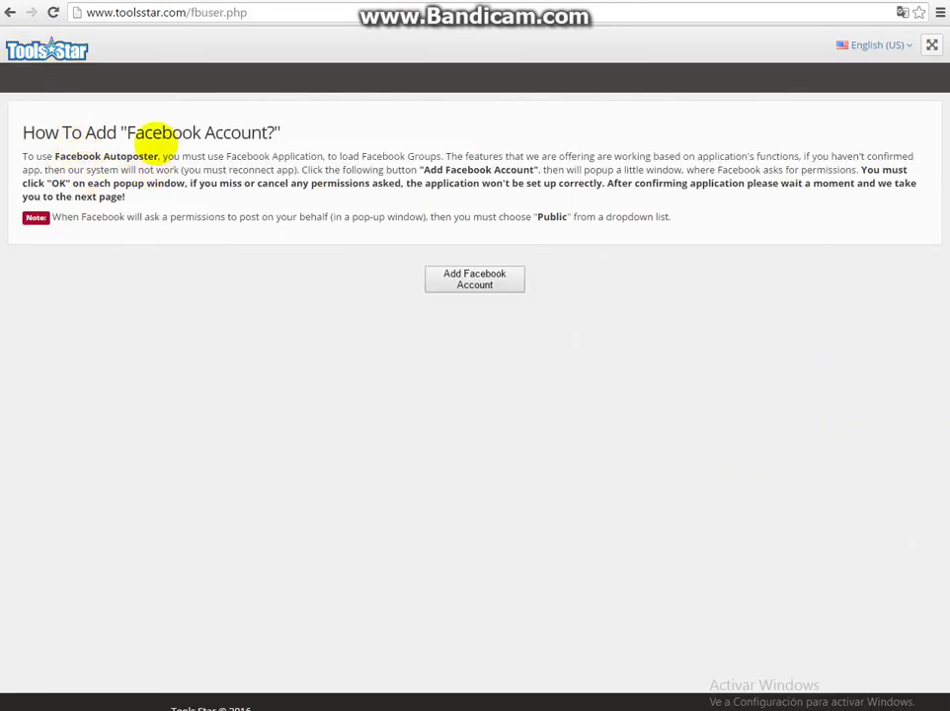
Start adding a Facebook account and allow autopost access to profile, e-mail and groups info.
drag(21, 131, 282, 131)
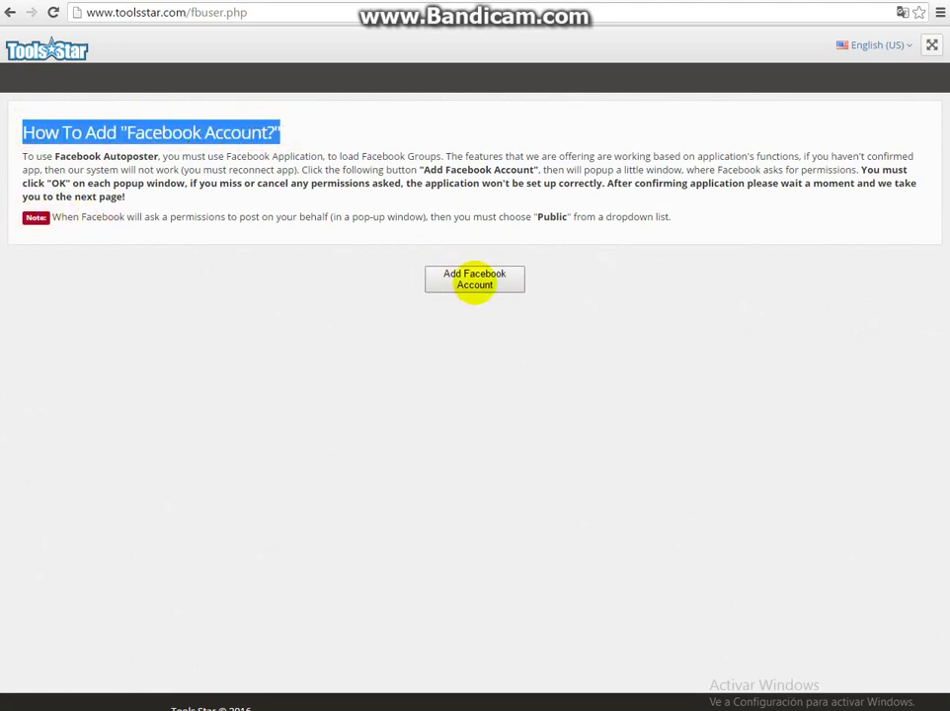
click(466, 280)
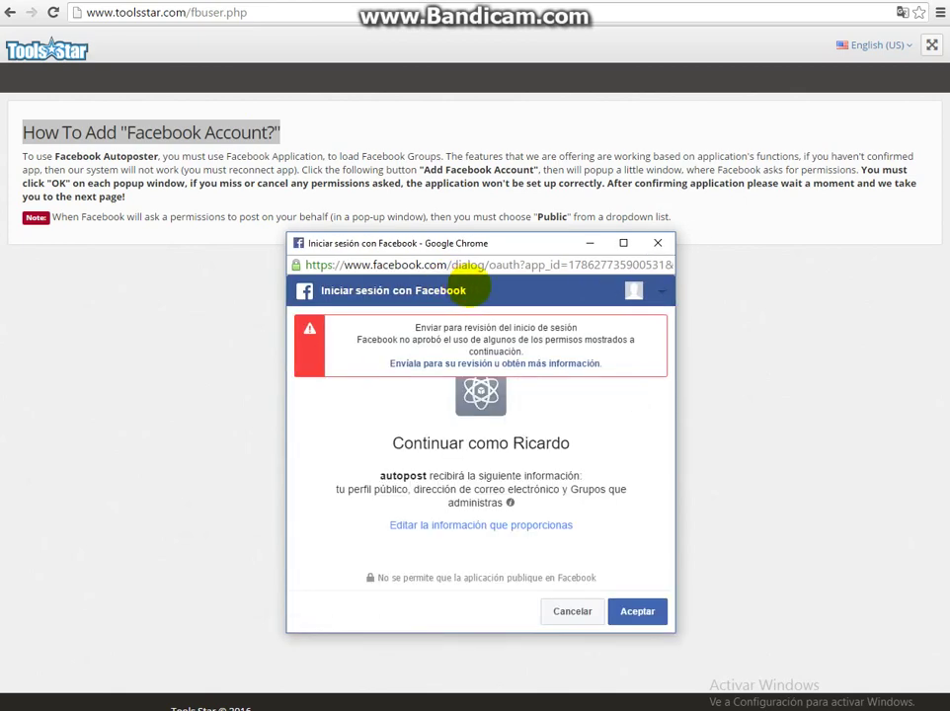
drag(360, 321, 556, 369)
click(644, 436)
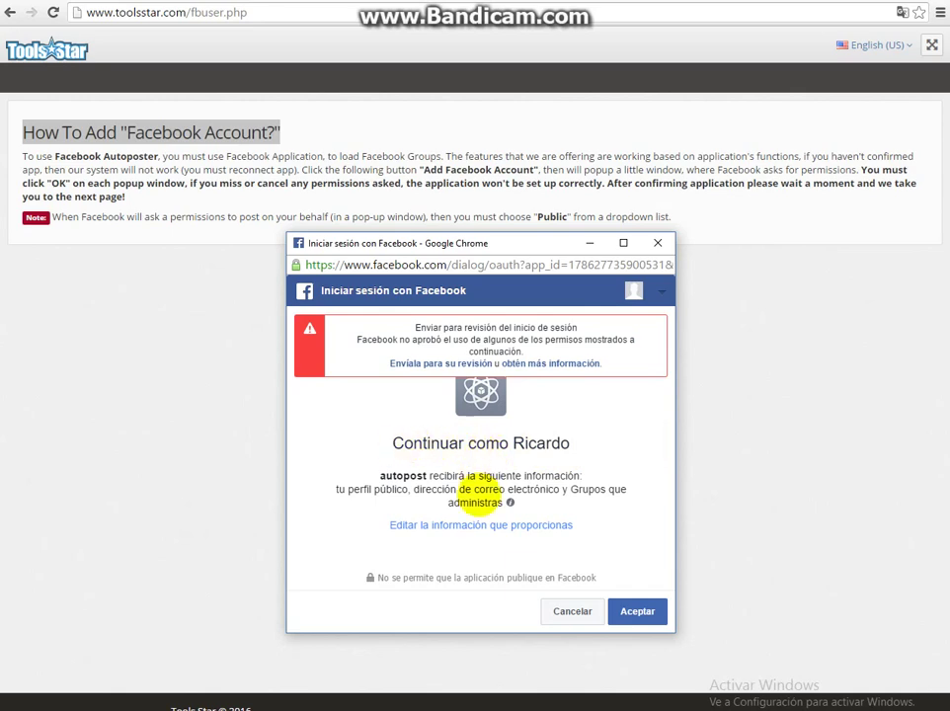
click(637, 611)
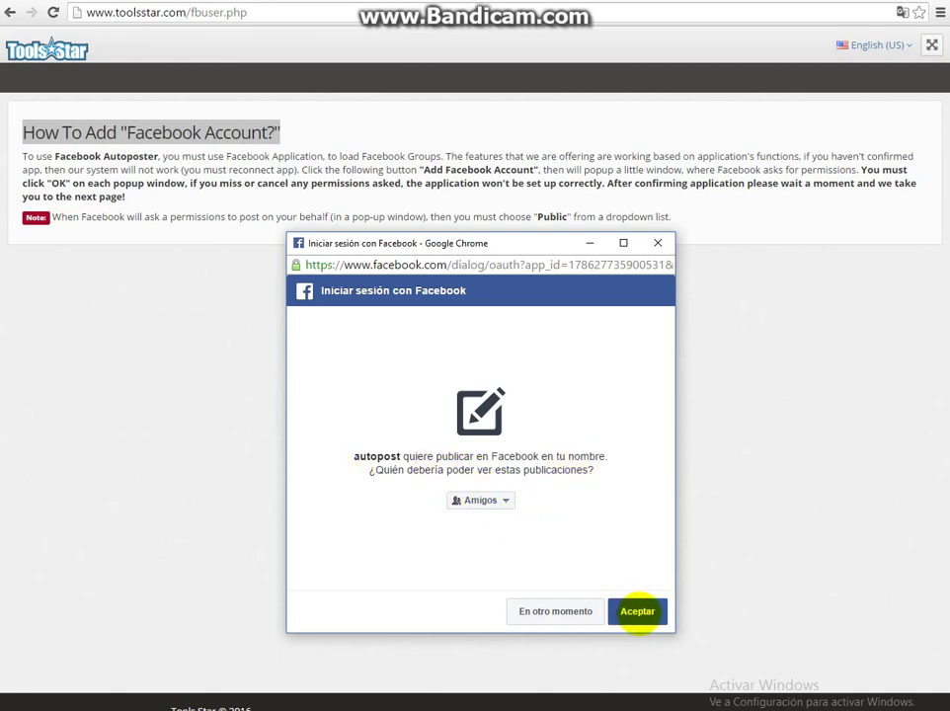
Set autopost's post audience to Público and accept the publishing and page-management permissions.
click(500, 499)
click(491, 516)
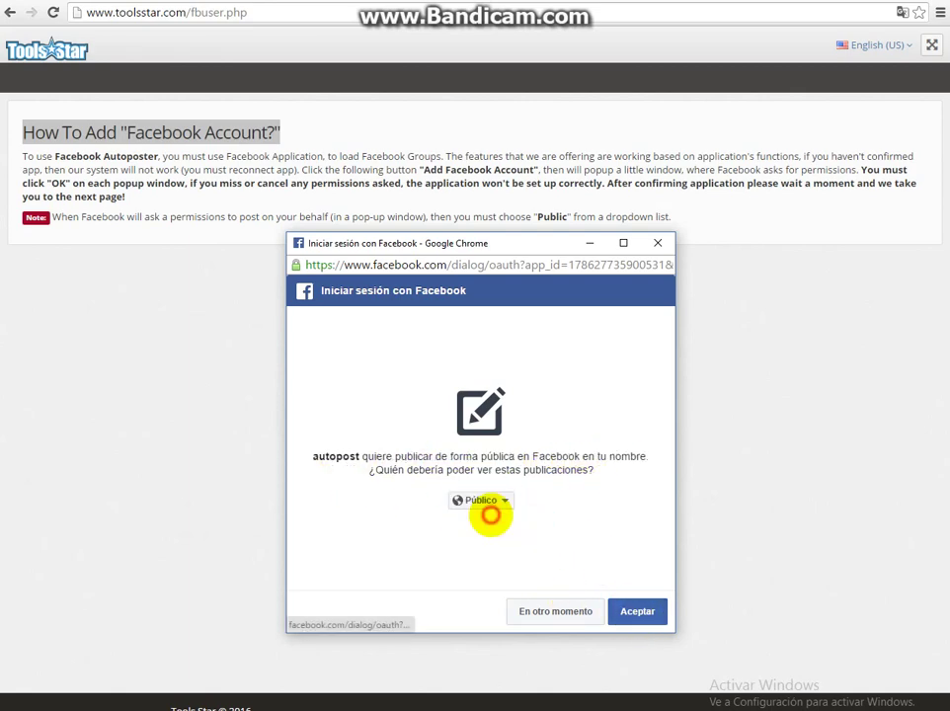
click(633, 610)
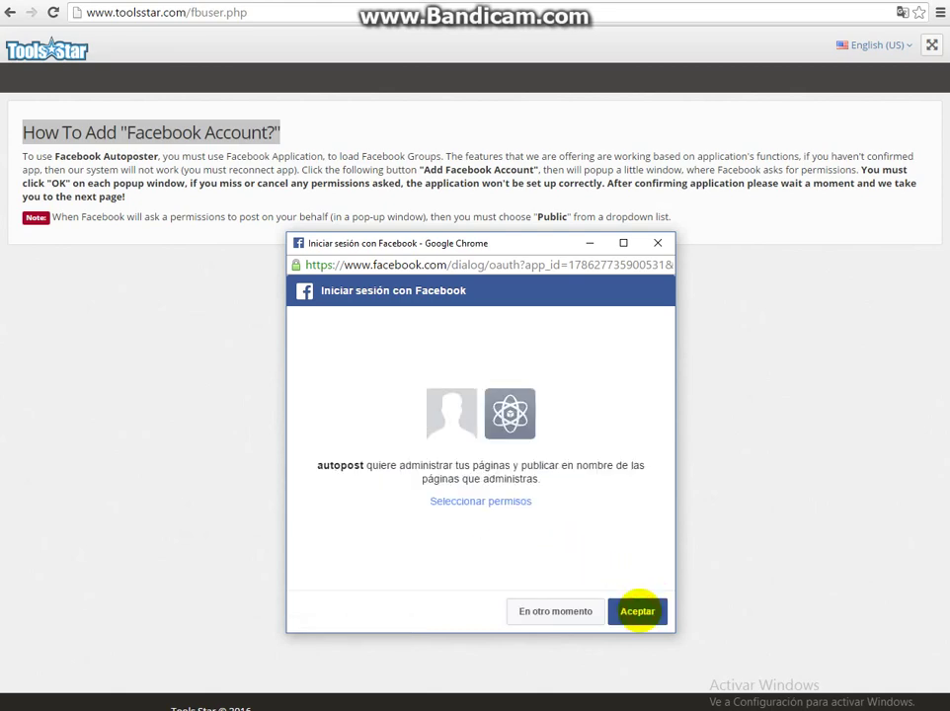
click(636, 611)
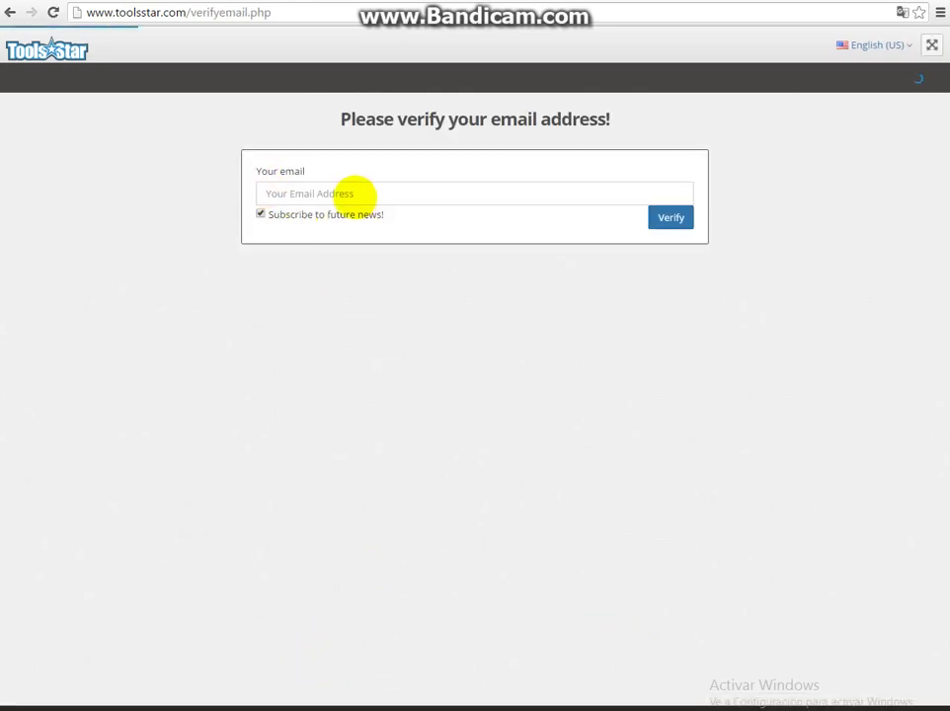
Enter the account's e-mail address in Your email and submit it for verification.
click(322, 190)
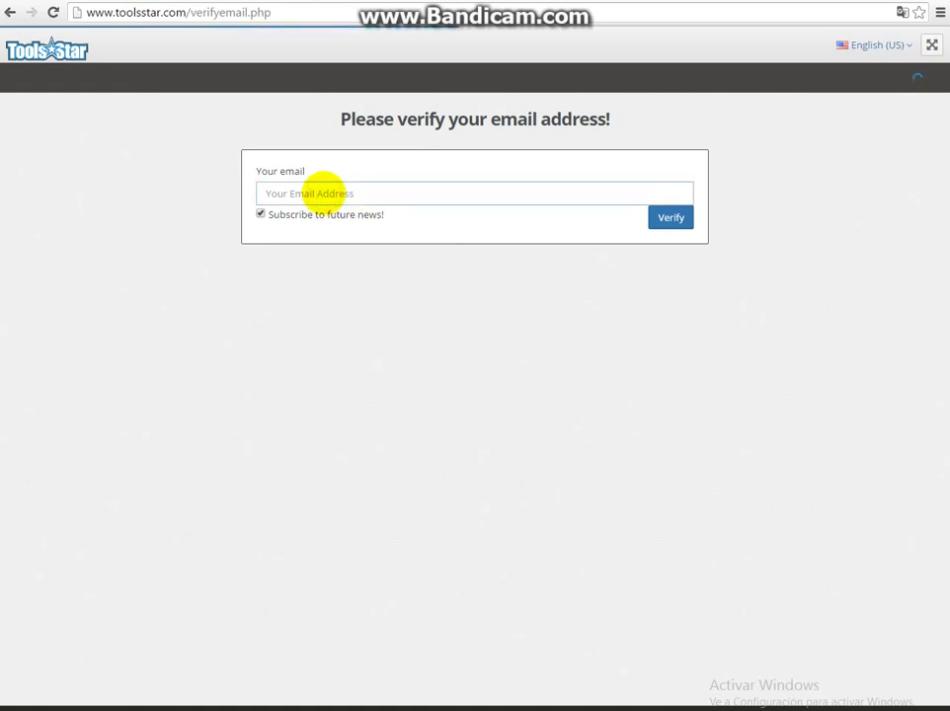
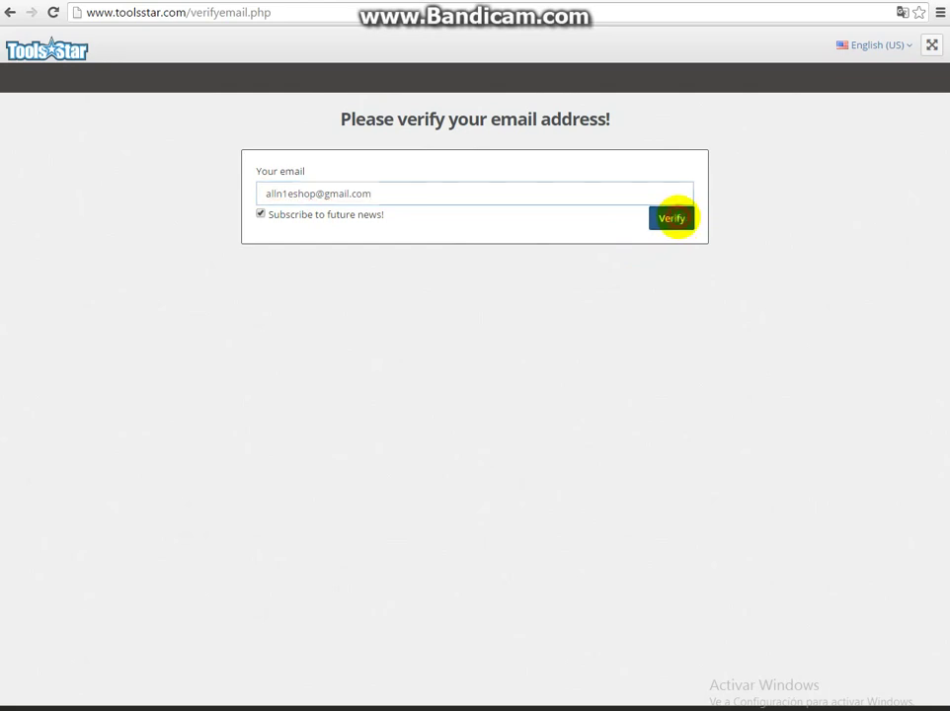
click(671, 218)
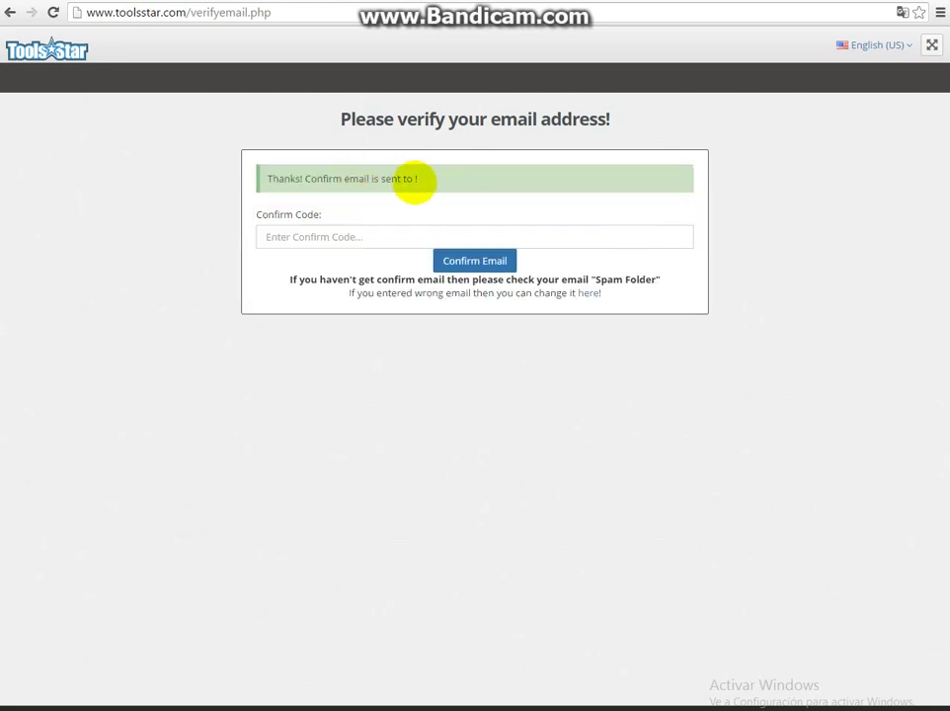
drag(434, 180, 185, 163)
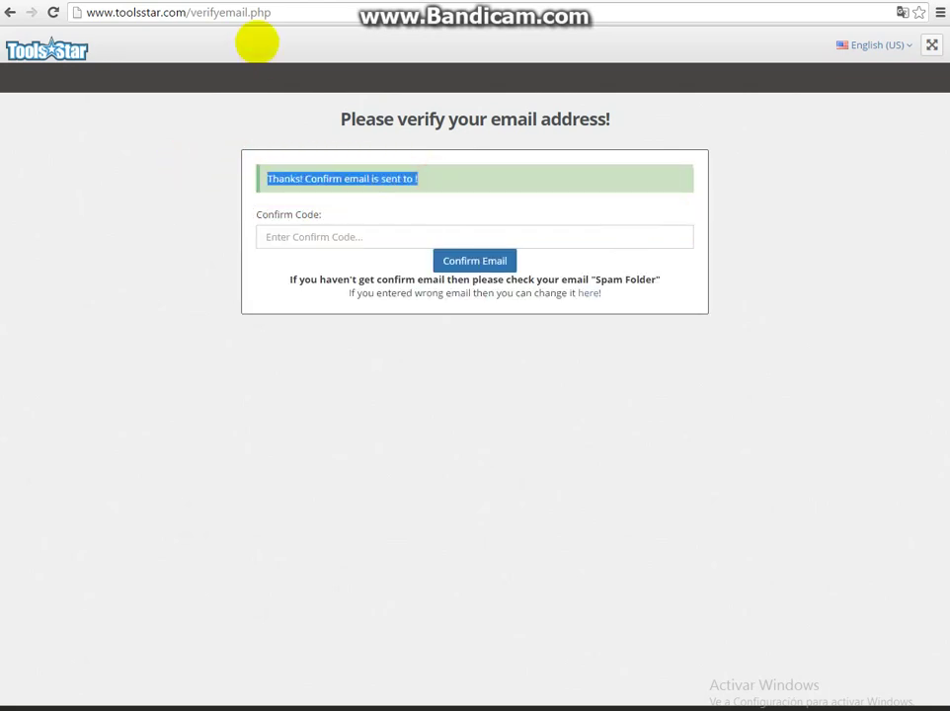
key(ctrl+t)
Load the Gmail inbox at mail.google.com in the new tab.
text(gmai)
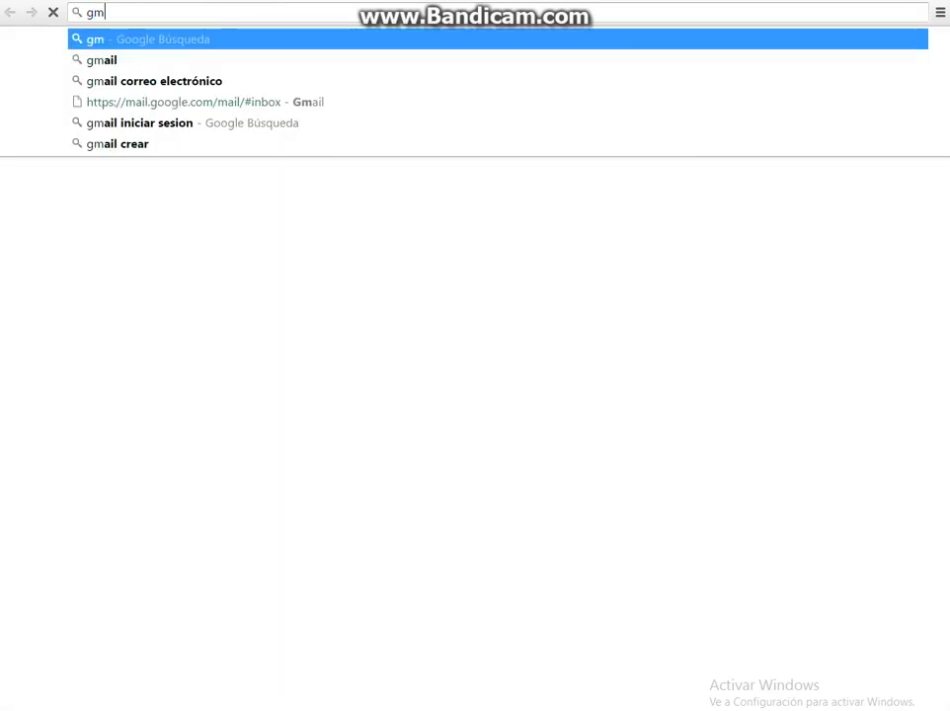
key(Down)
key(Down)
key(Down)
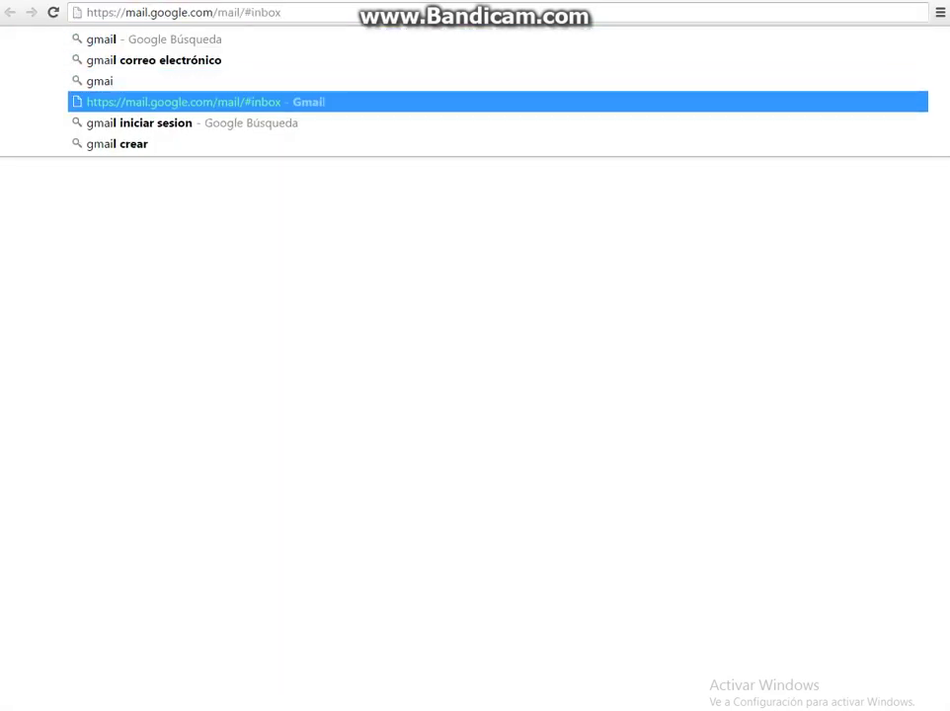
key(Return)
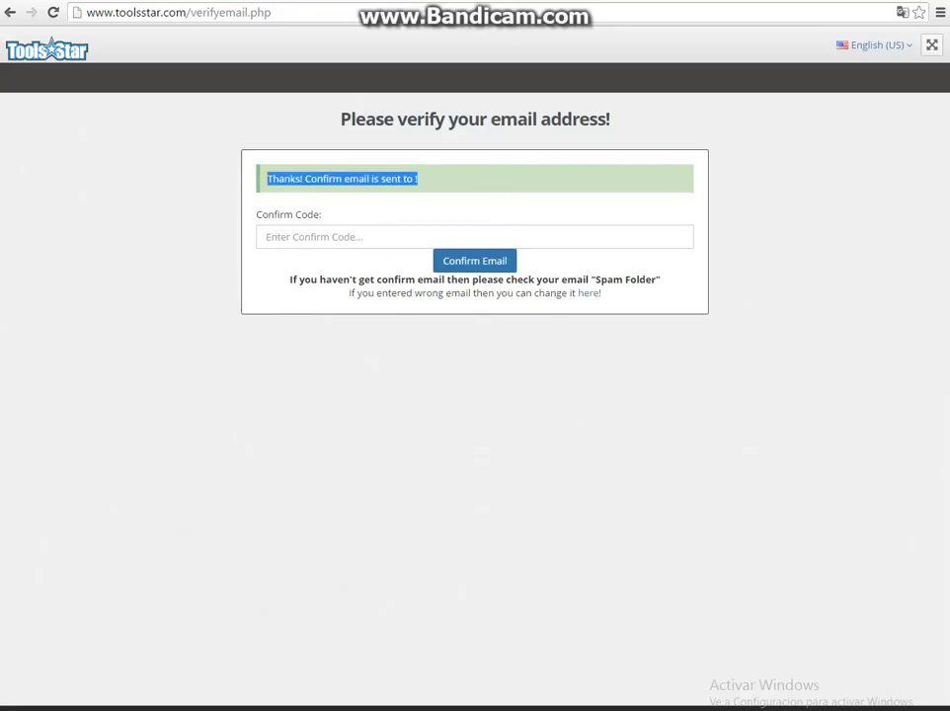
click(202, 2)
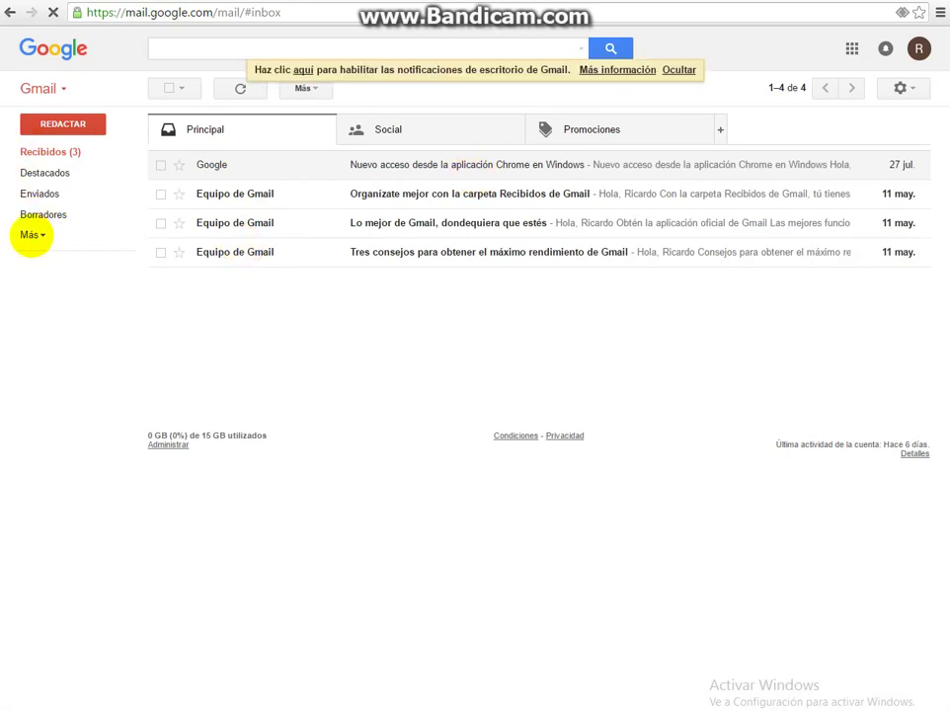
Open the Tools Star message in the Spam folder and follow its verify.php link.
click(44, 234)
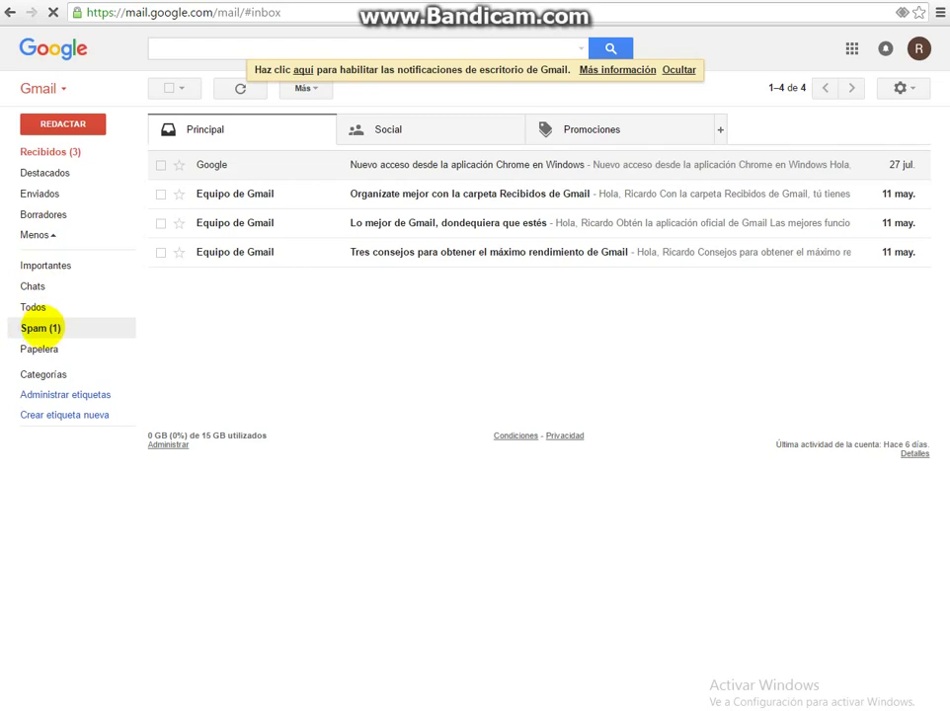
click(39, 327)
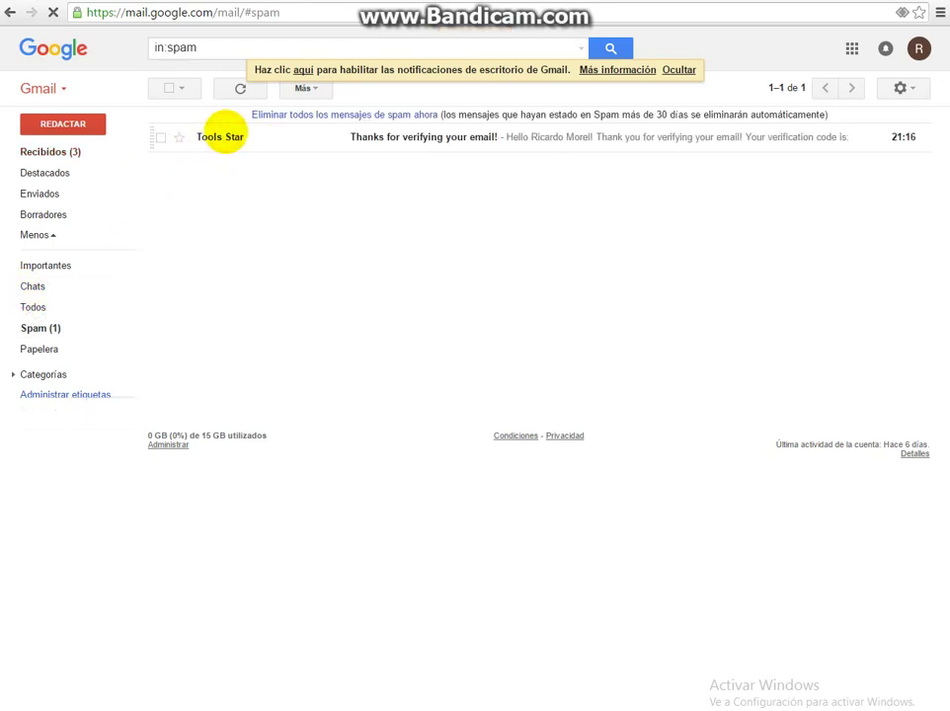
click(226, 132)
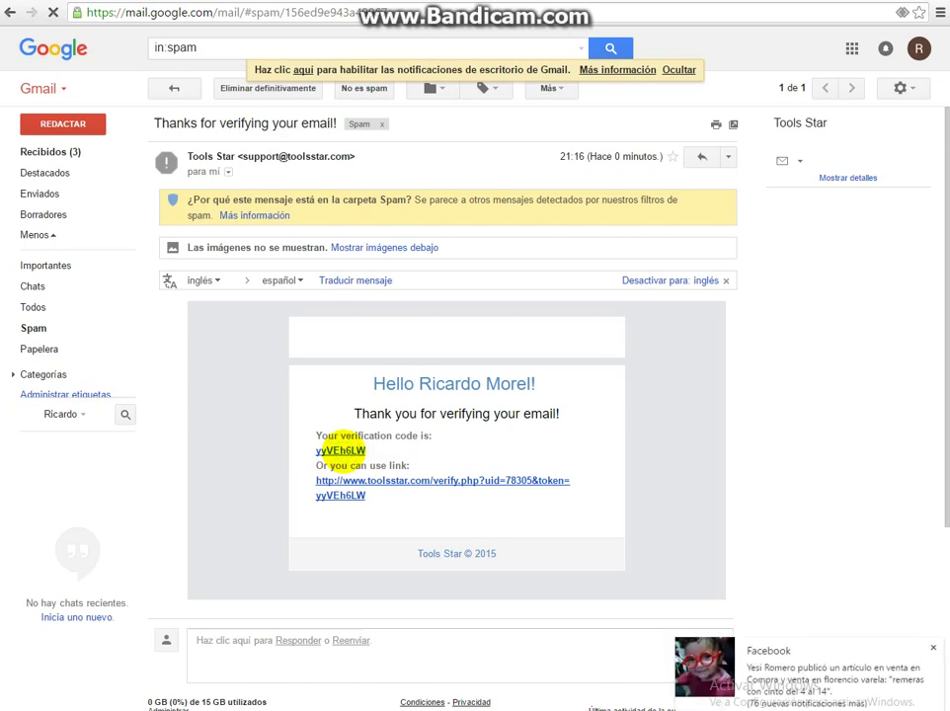
right_click(340, 450)
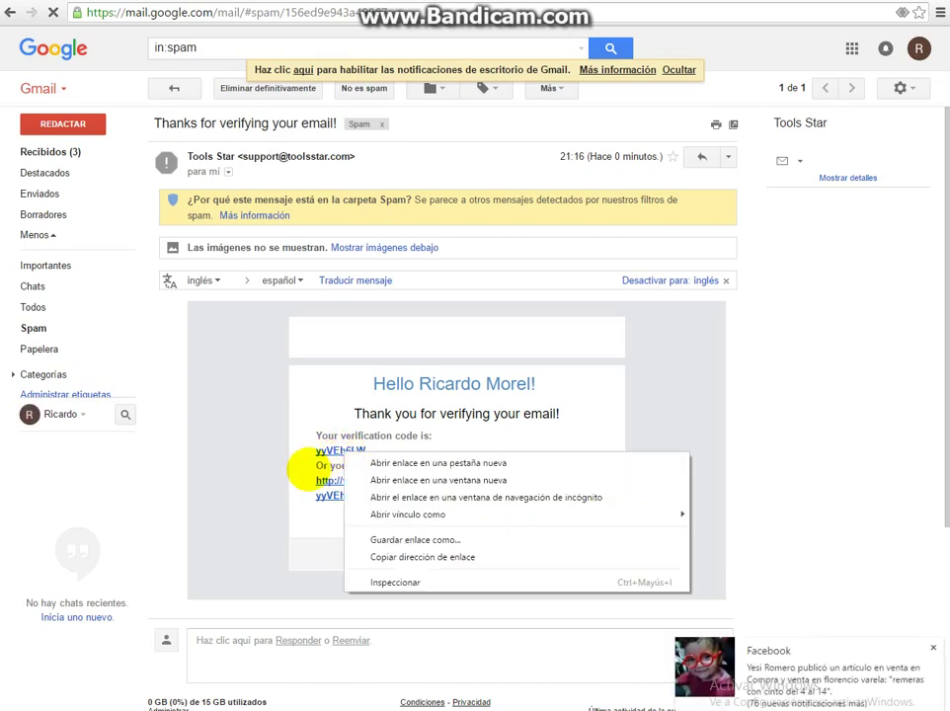
click(179, 494)
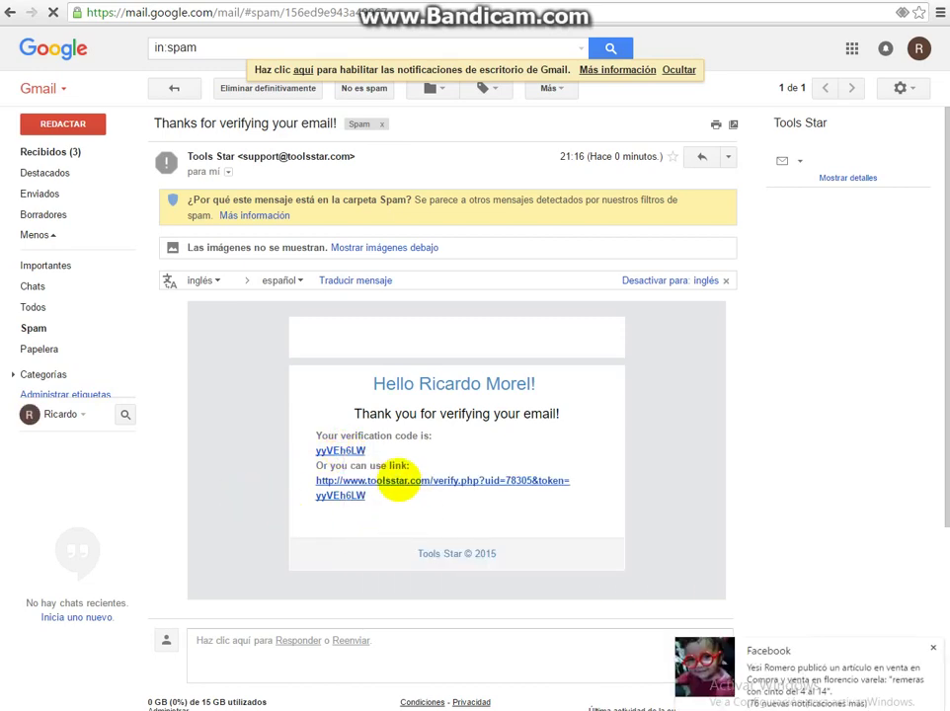
click(403, 481)
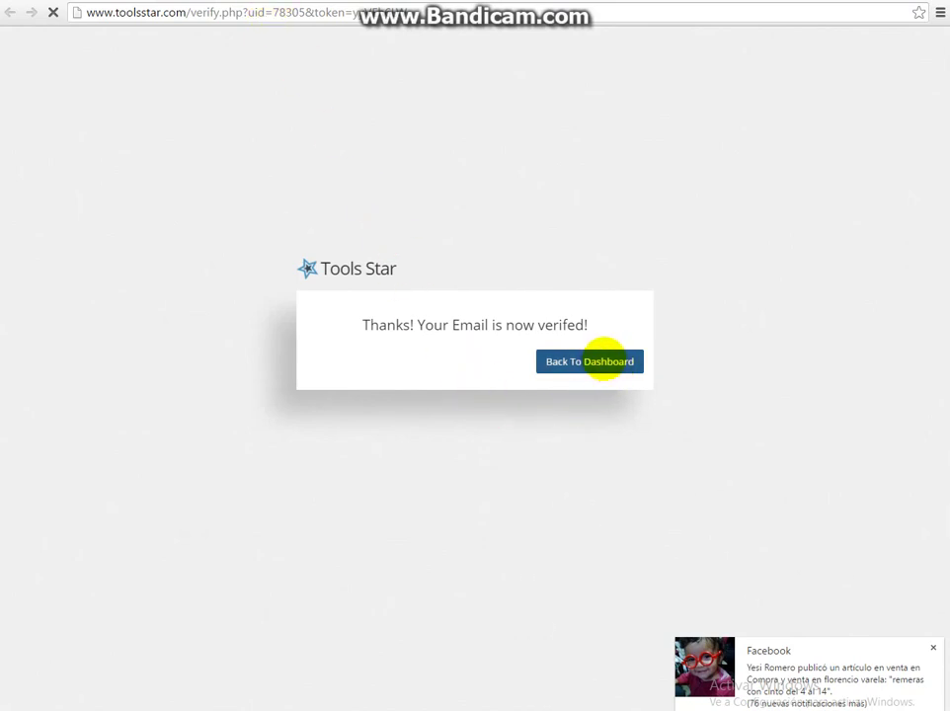
Go back to the dashboard from the email-verified page and activate the Free $0 plan.
drag(598, 328, 358, 329)
click(558, 365)
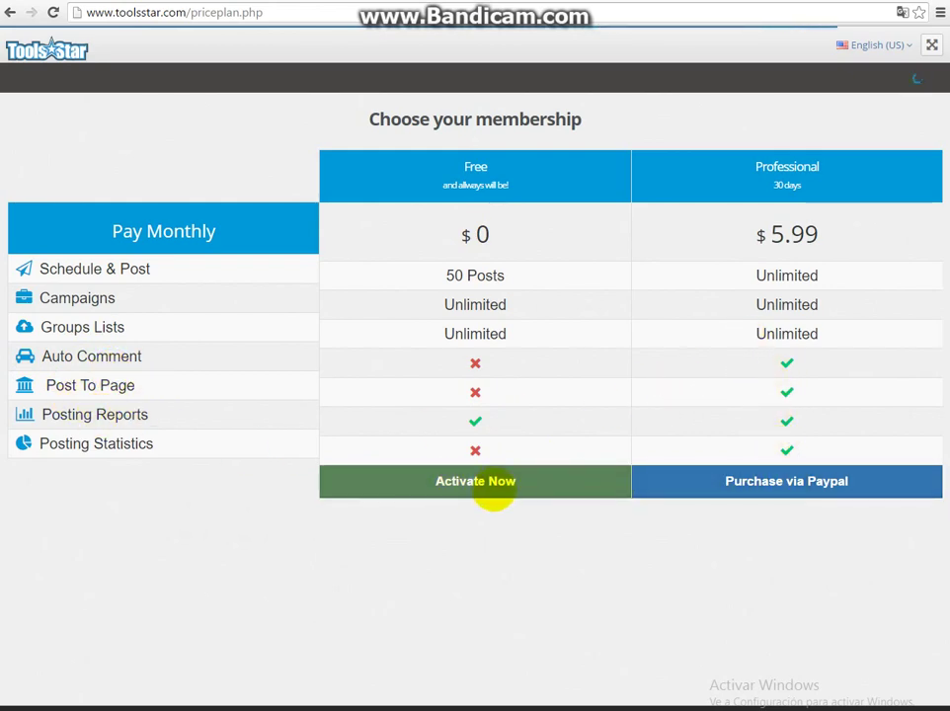
click(481, 491)
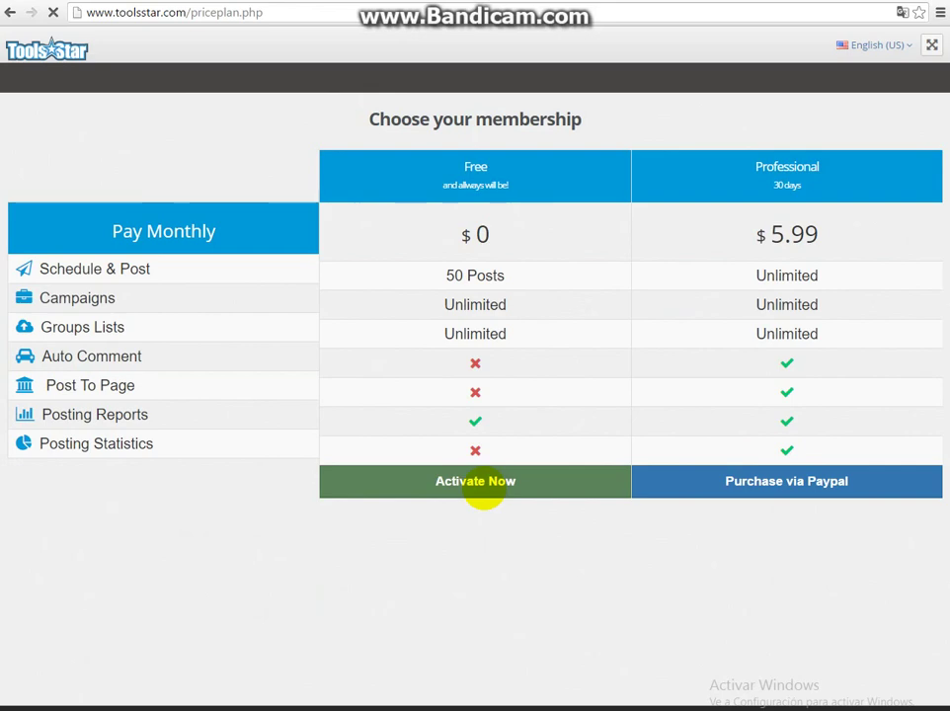